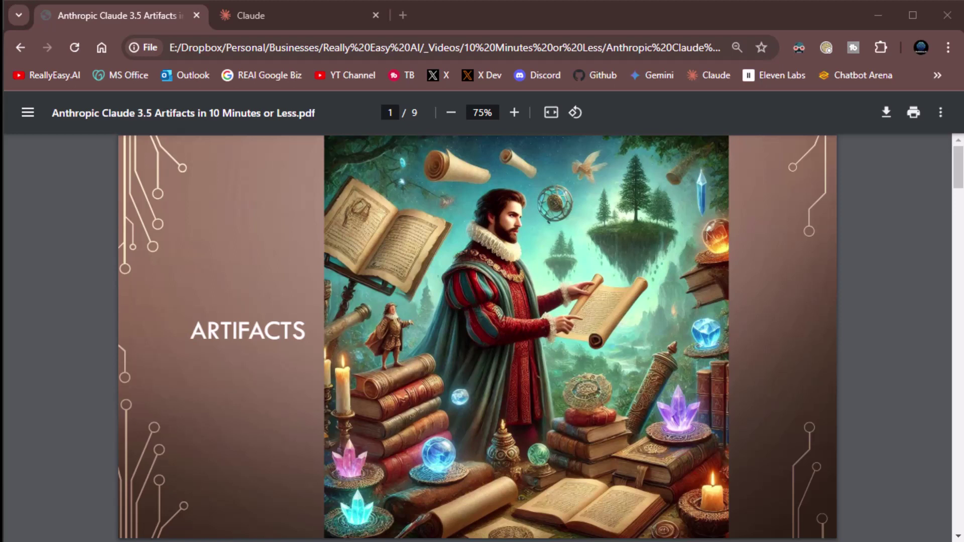
Bring the browser forward and advance the slides to the Intro Video slide on page 2
left_click(74, 282)
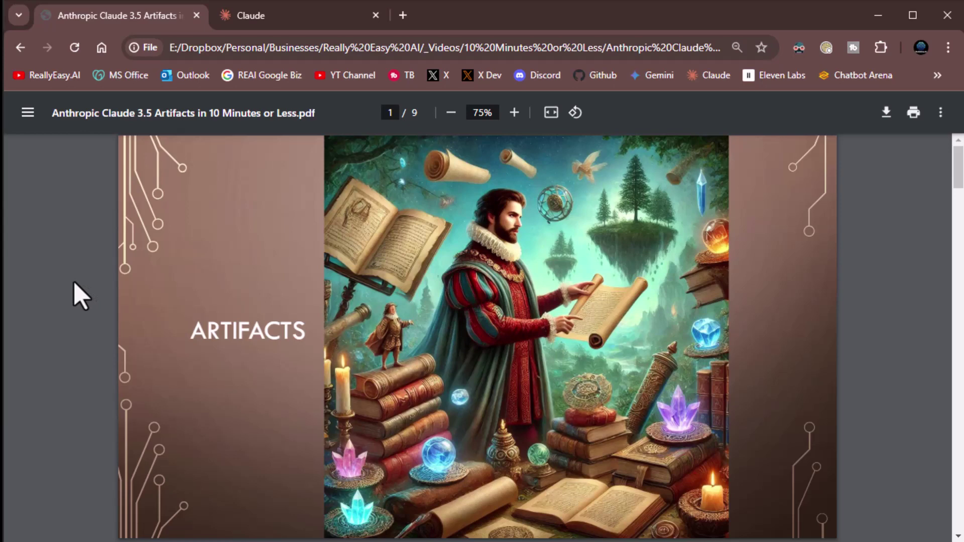
key("Right")
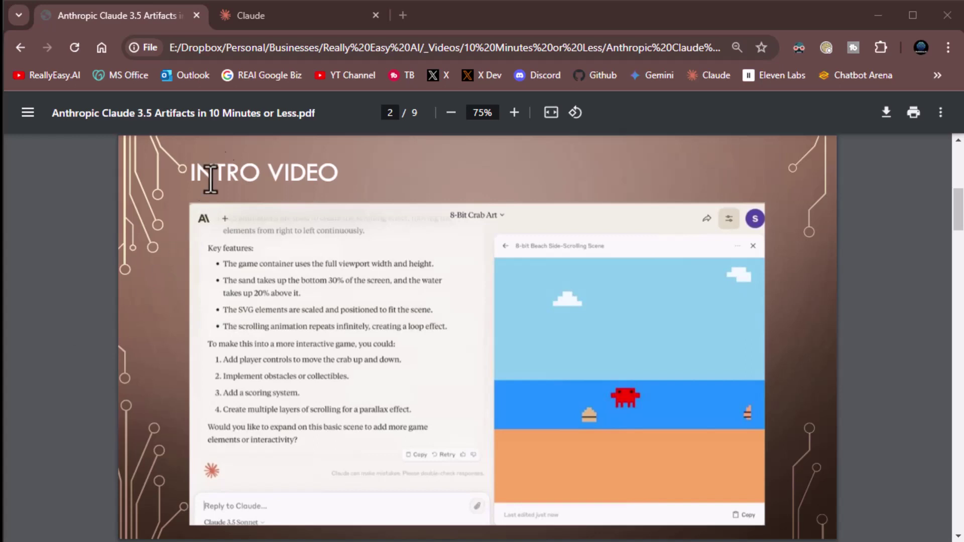
Open the Claude 3.5 Sonnet creativity video on YouTube, dismiss the TV popup, and lower the volume
left_click(403, 16)
type("https://www.youtube.com/watch?v=rHqk0ZGb6qo")
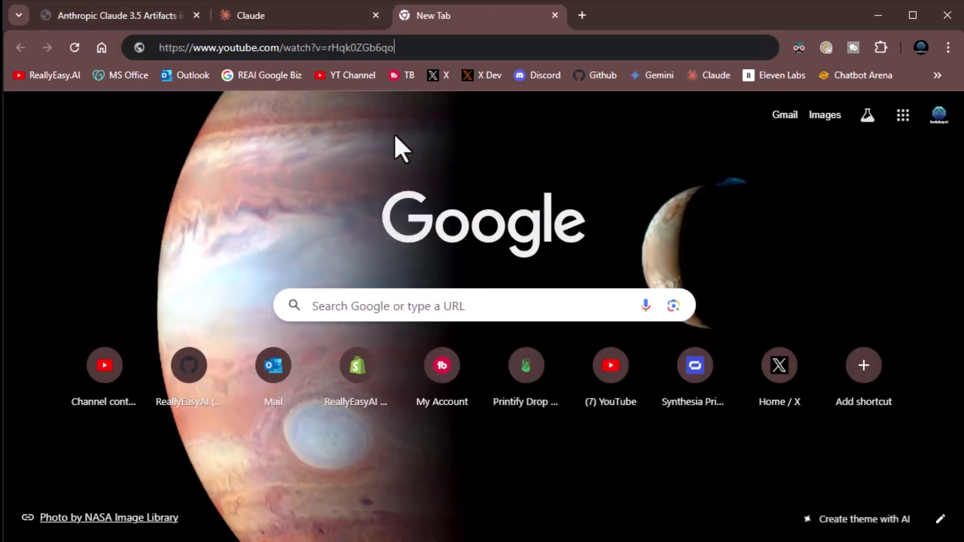
key("Return")
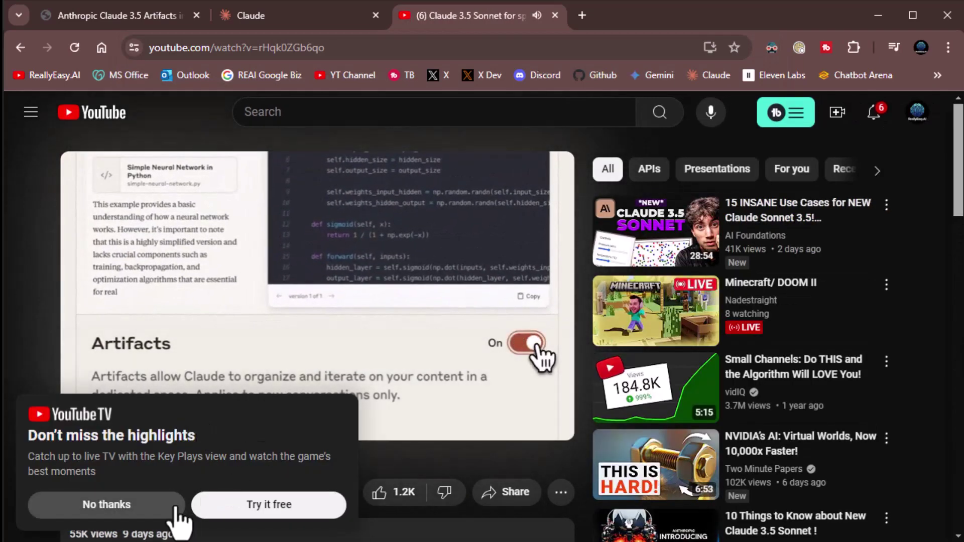
left_click(151, 506)
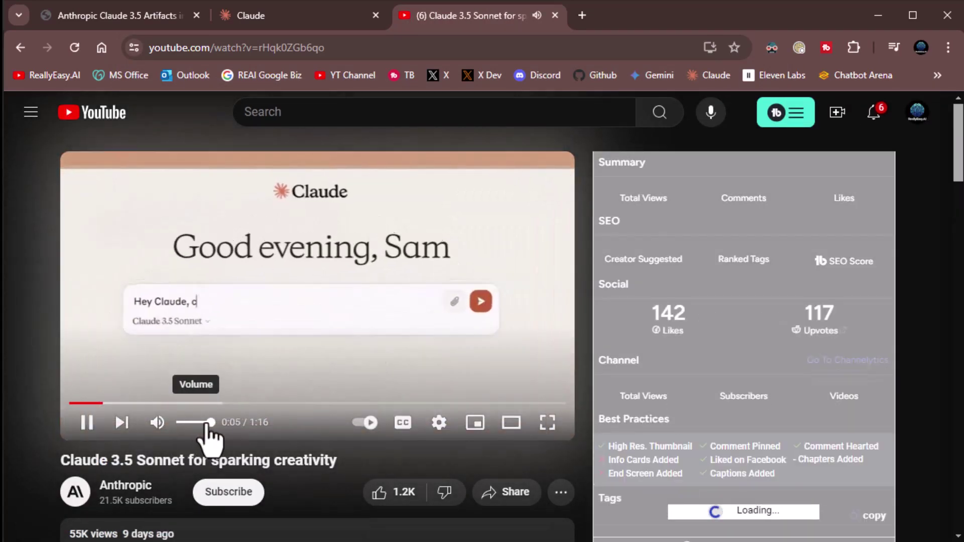
left_click_drag(210, 423, 193, 423)
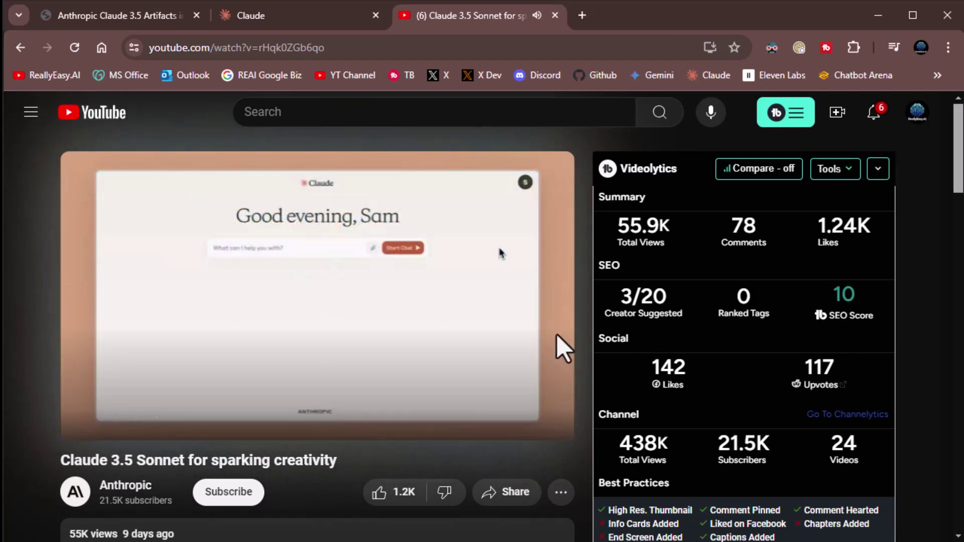
Close the YouTube tab and open Feature Preview from the Claude account menu
left_click(555, 15)
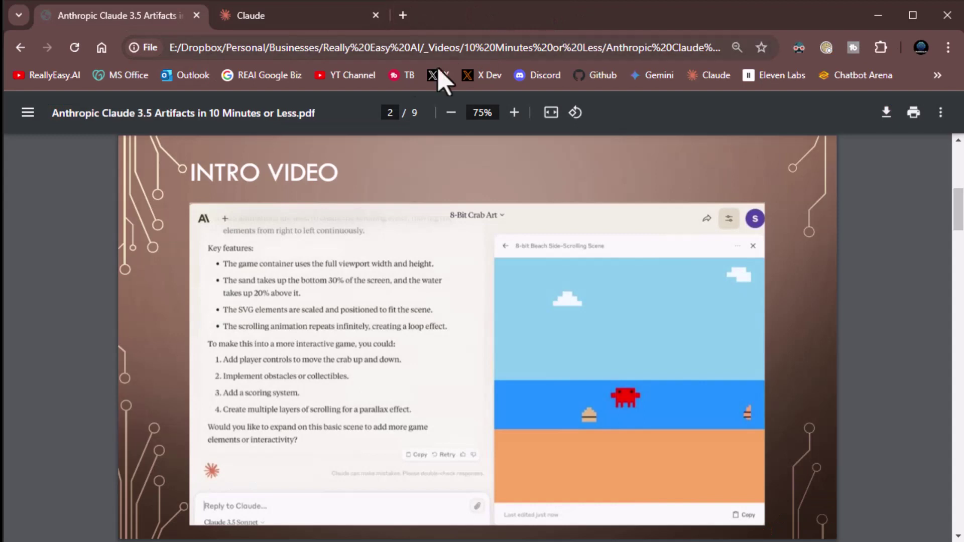
left_click(254, 17)
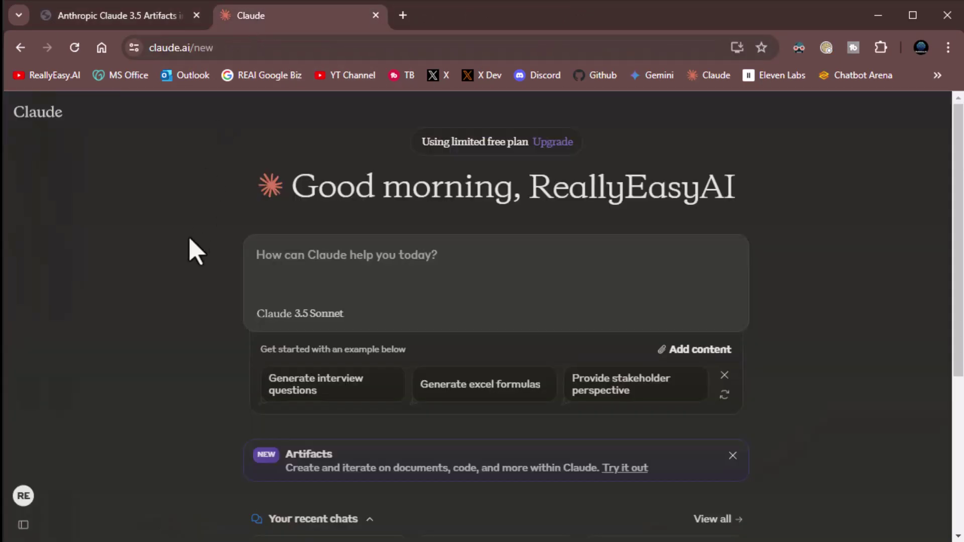
mouse_move(101, 168)
left_click(156, 501)
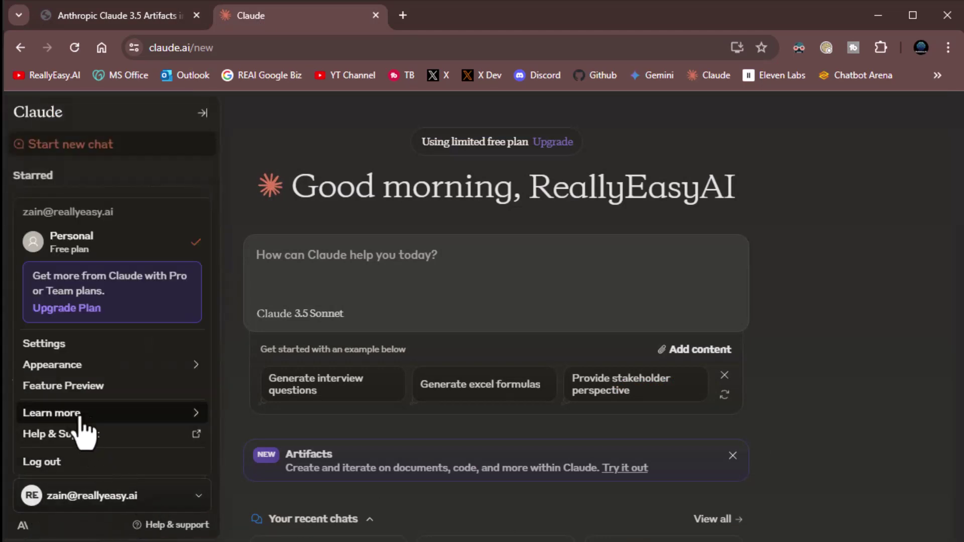
left_click(75, 386)
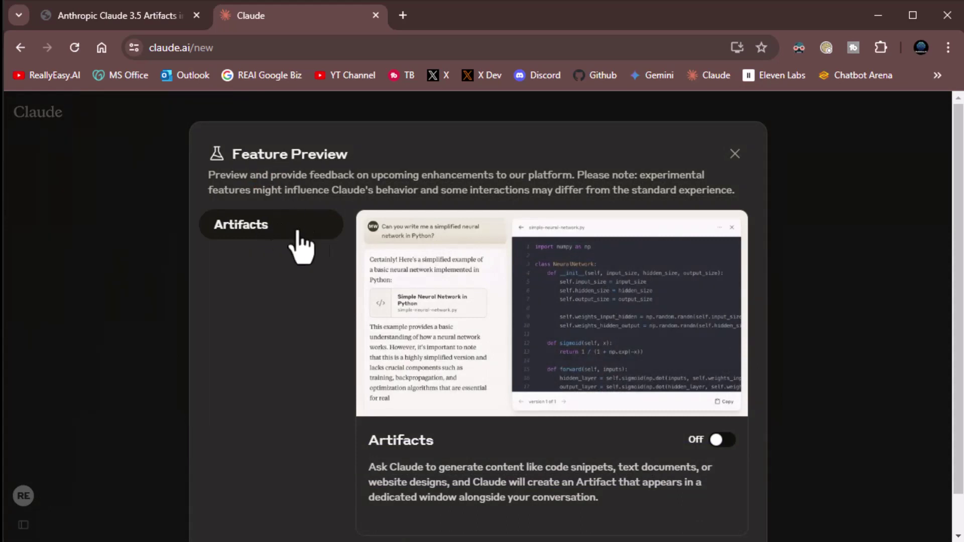
Switch the Artifacts preview On, then reopen the dialog to confirm it is enabled
left_click(726, 441)
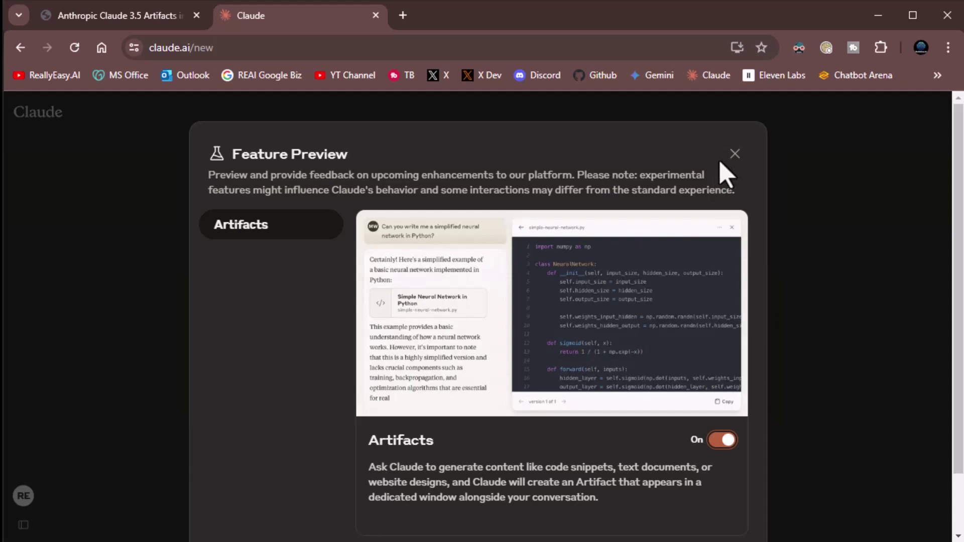
left_click(735, 154)
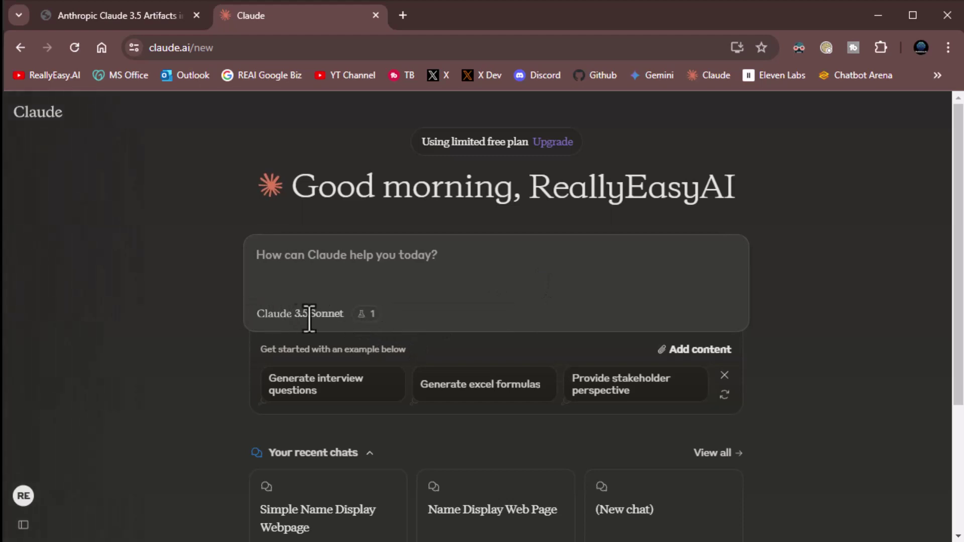
left_click(364, 319)
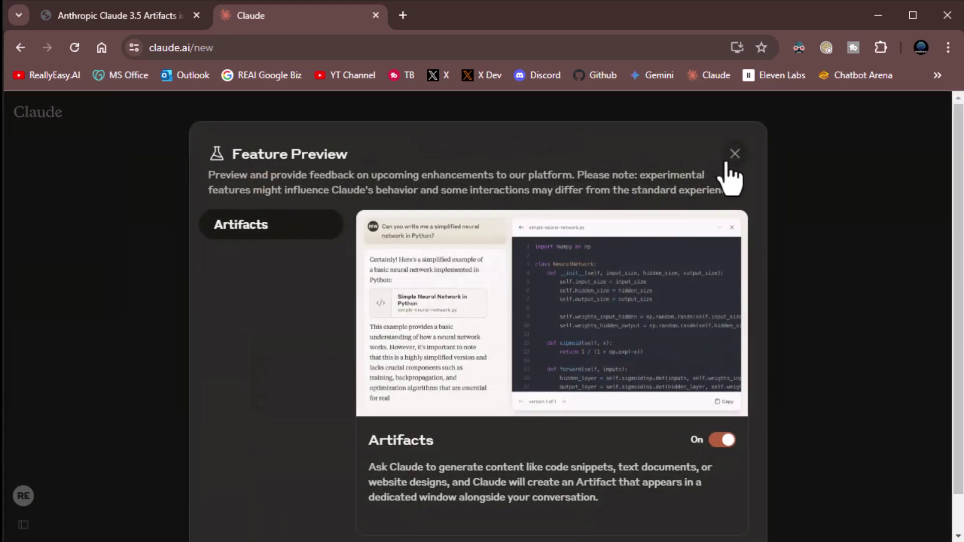
left_click(733, 156)
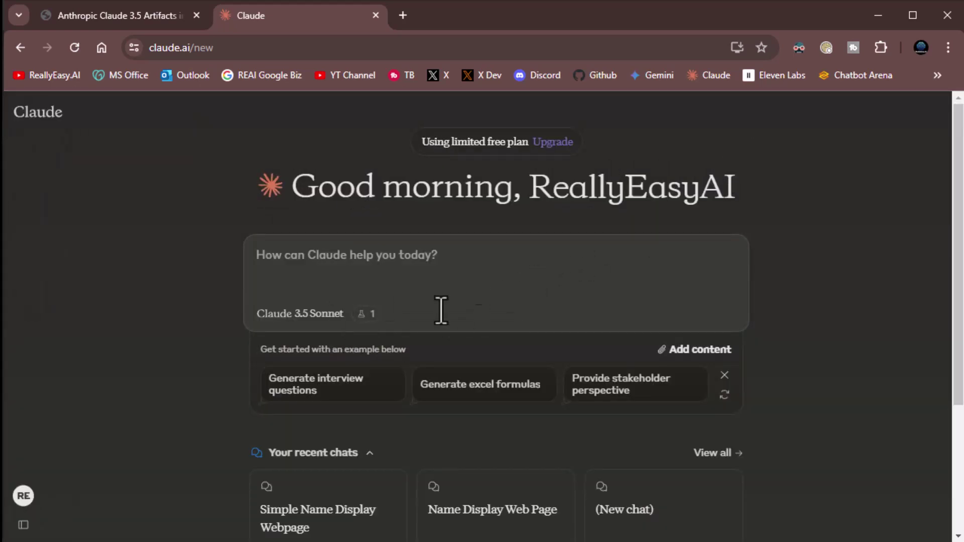
Send Claude the prompt 'Can you describe penguins in three paragraphs?'
mouse_move(170, 347)
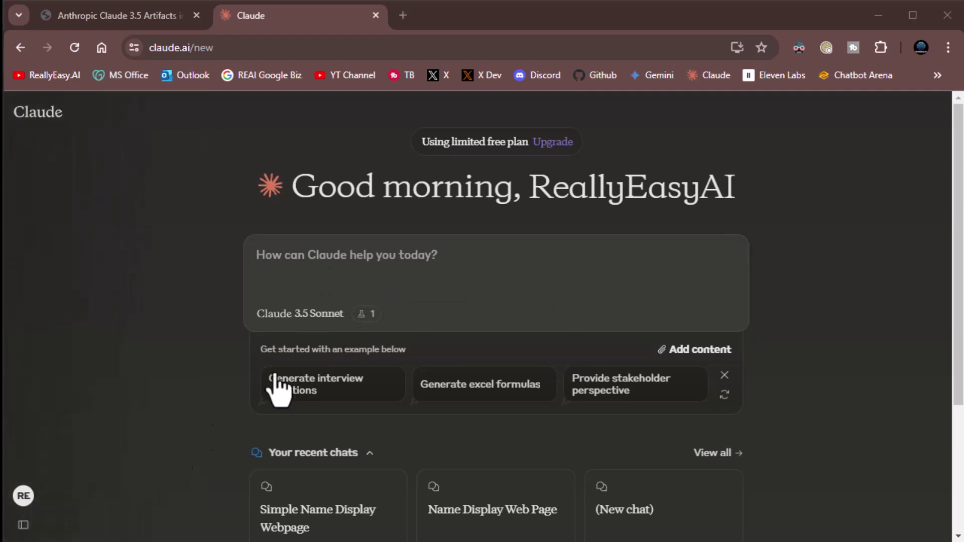
left_click(407, 261)
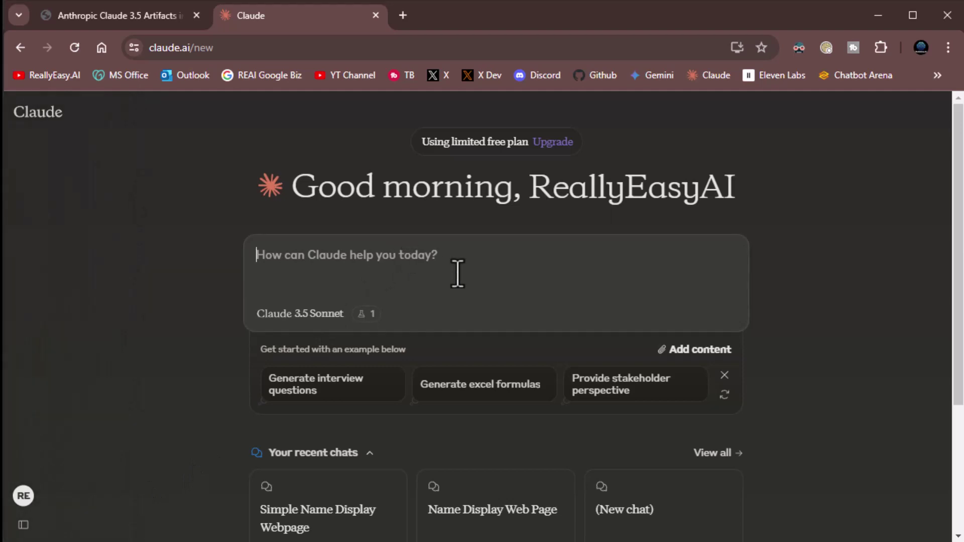
type("Can you ")
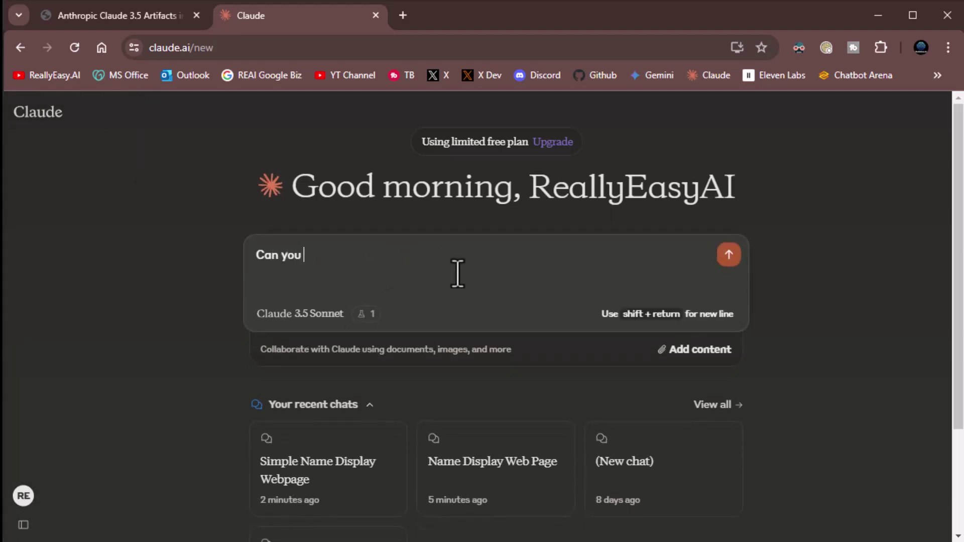
type("describe penguins in three paragraphs?")
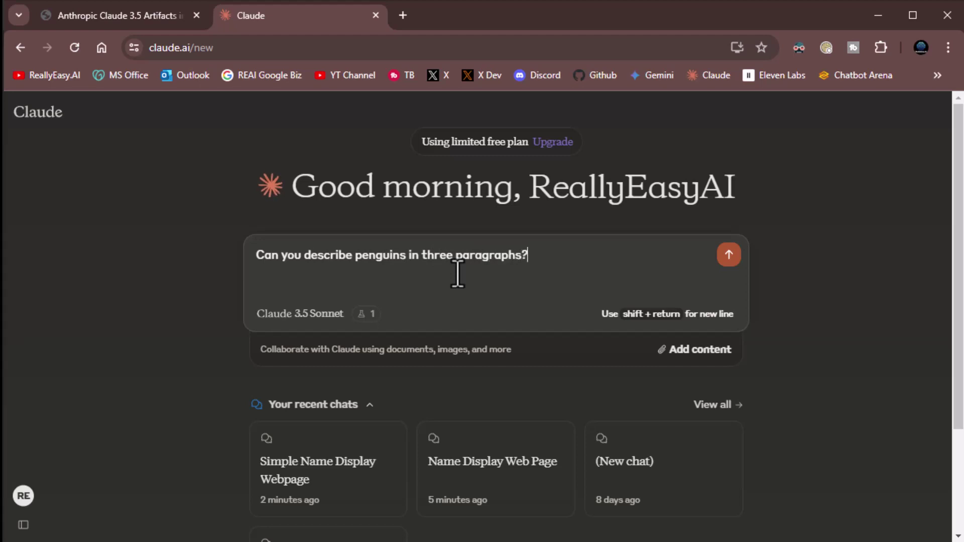
key("Return")
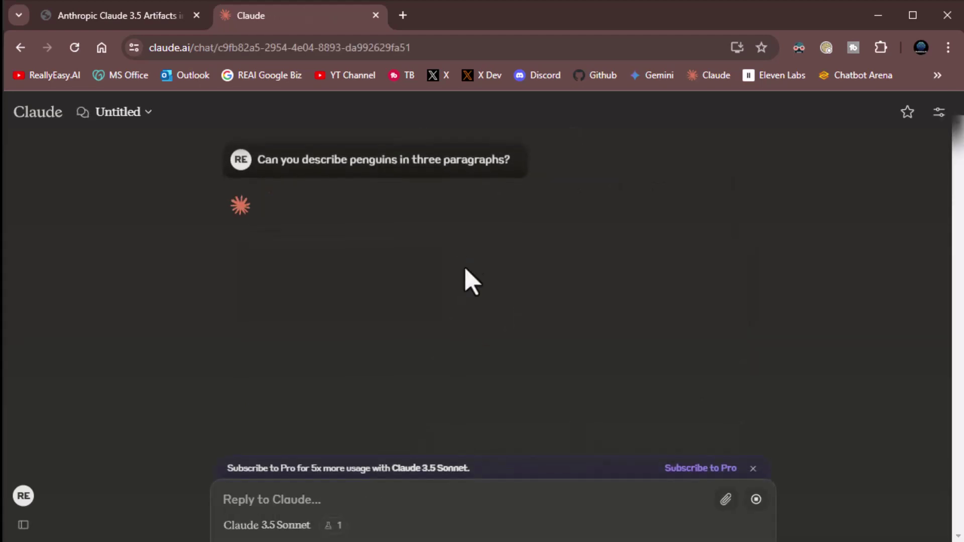
Return to the slides PDF and advance to the Artifacts slide on page 3
left_click(97, 16)
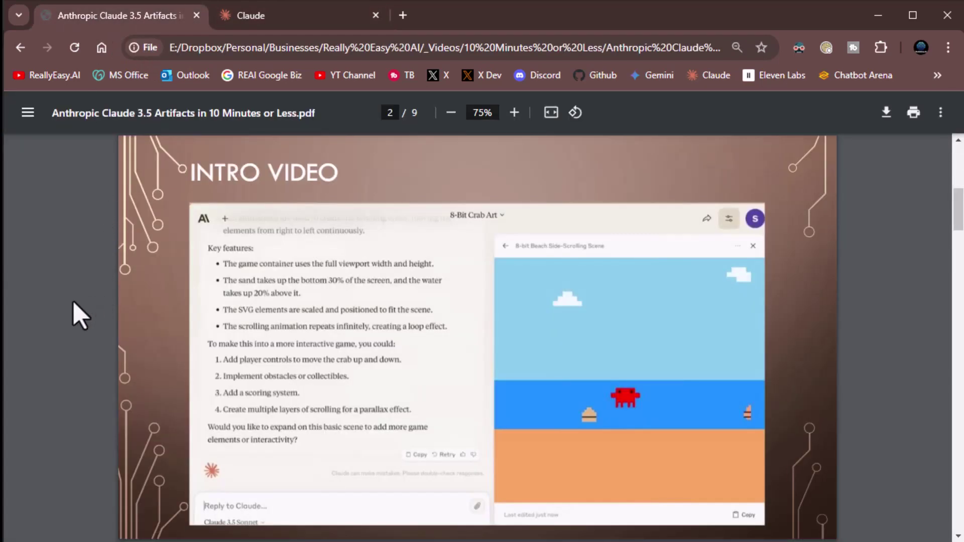
key("Right")
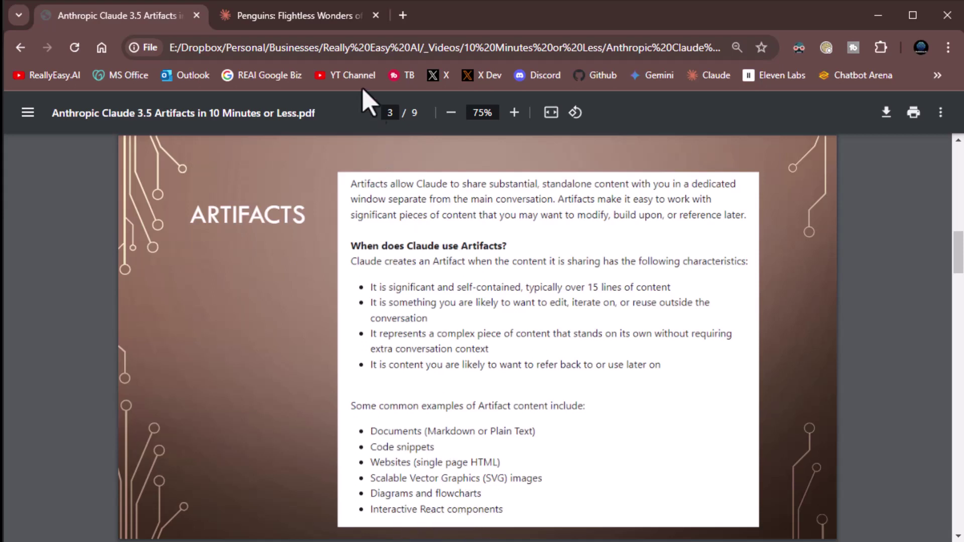
In the penguins chat, ask Claude to turn the description into a formatted text document
left_click(321, 27)
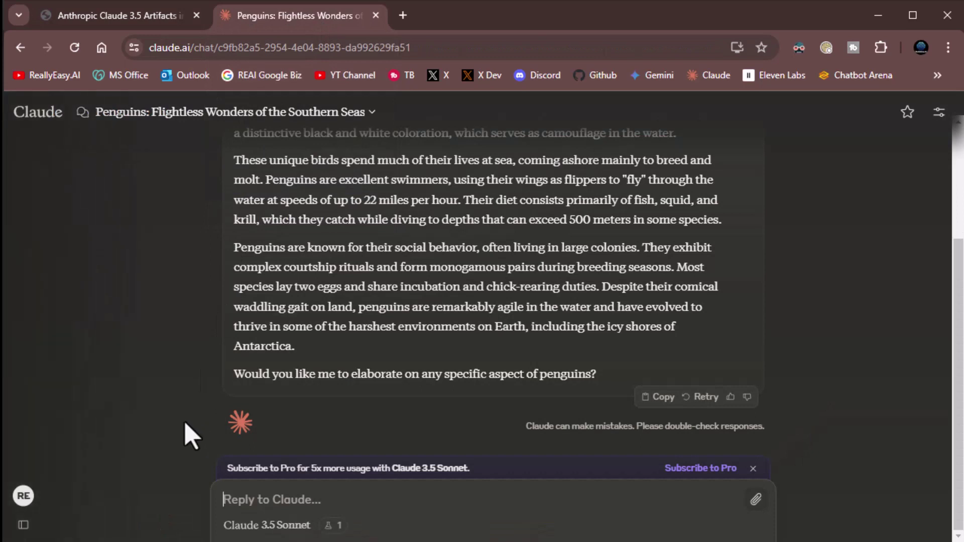
mouse_move(228, 495)
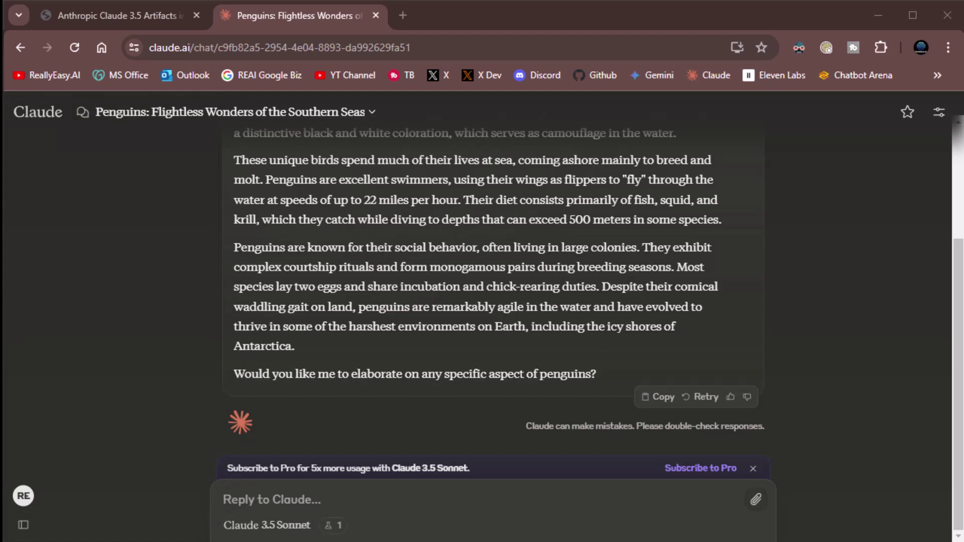
left_click(383, 501)
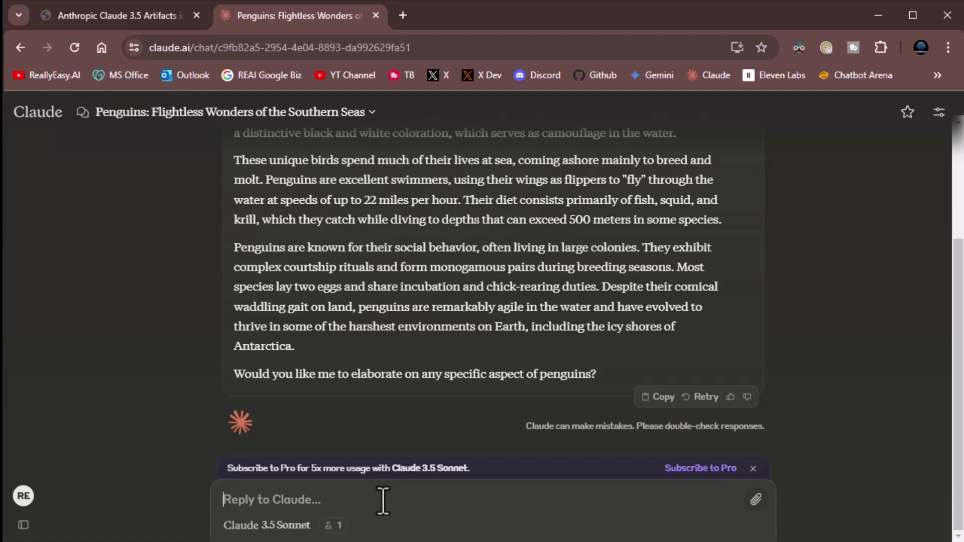
type("Can you put that into a formatted text document?")
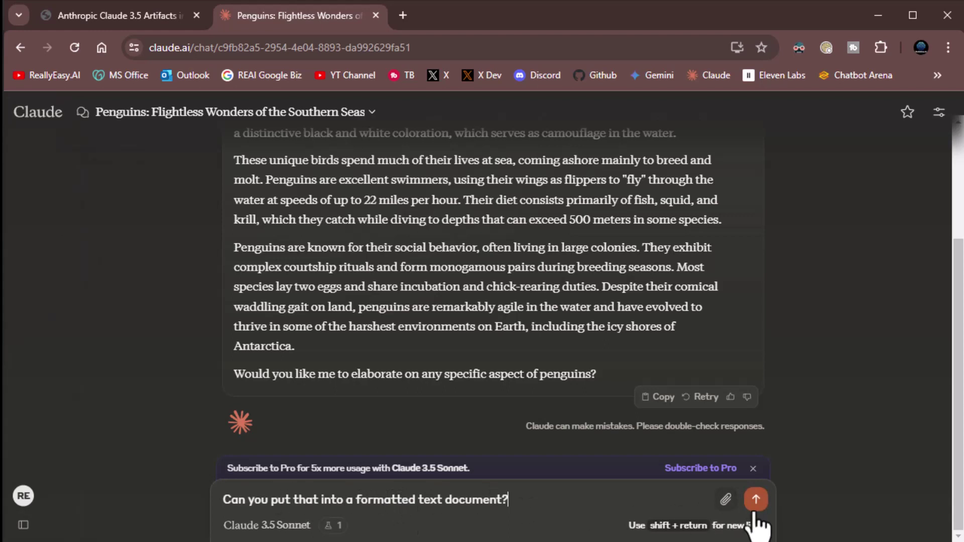
left_click(757, 500)
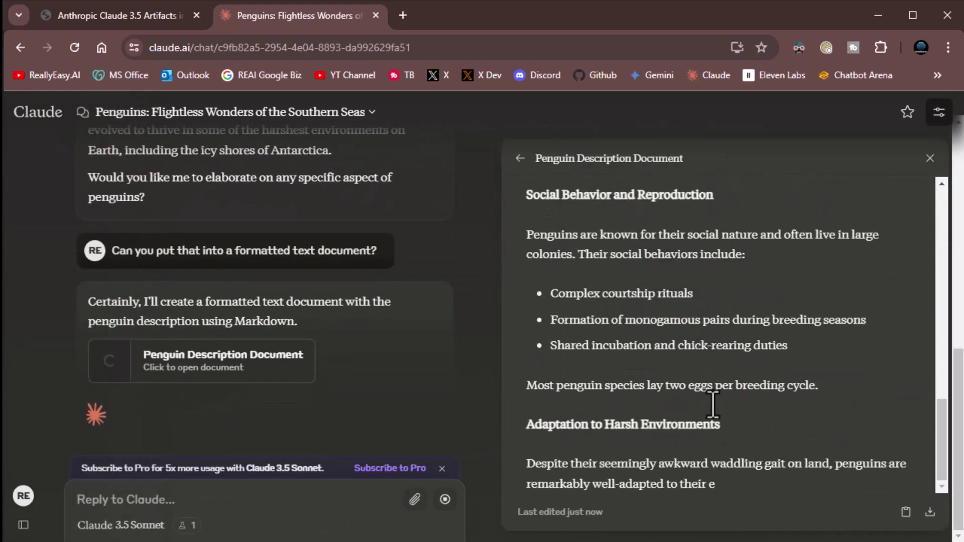
Scroll the Penguin Description Document artifact back up to its title
scroll(752, 427, "up", 5)
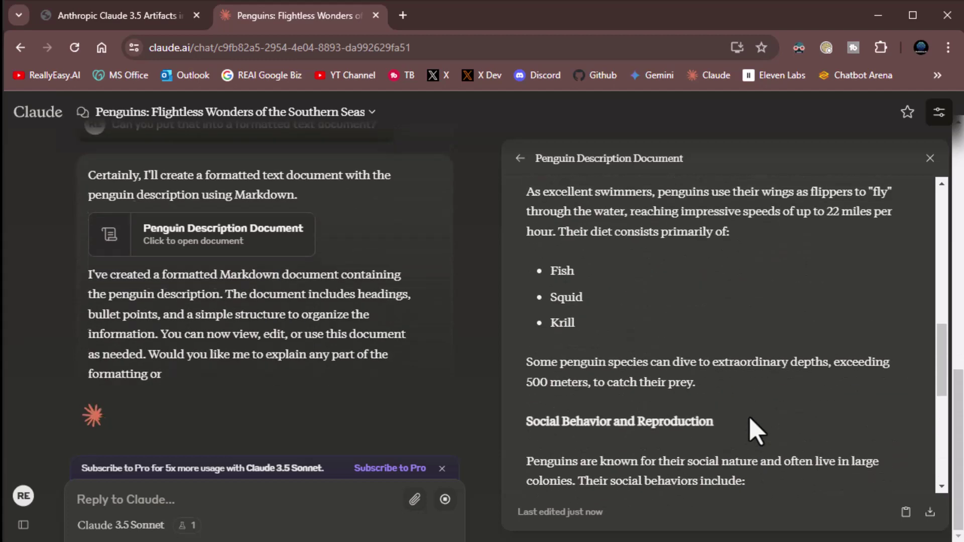
scroll(753, 431, "up", 8)
scroll(642, 472, "up", 5)
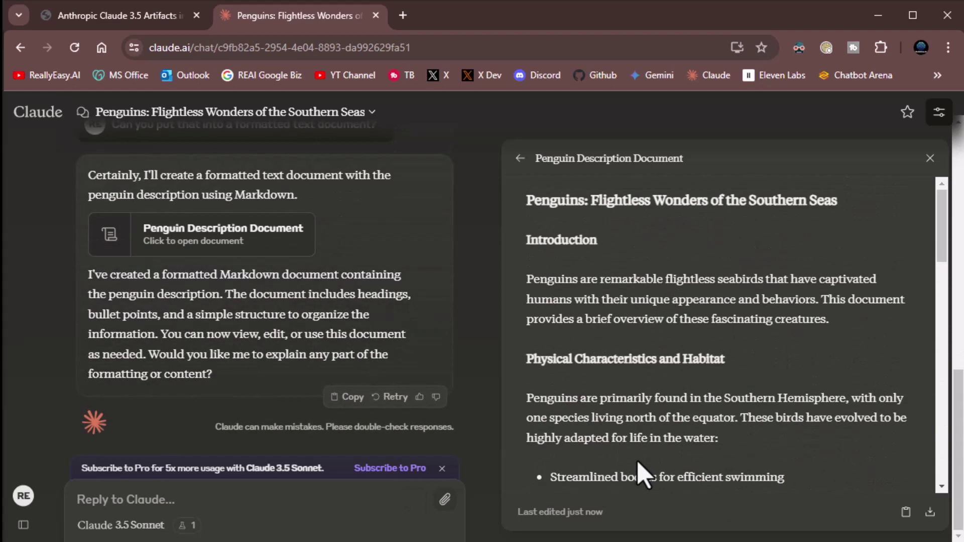
scroll(642, 472, "down", 1)
scroll(642, 472, "up", 2)
Request a flowchart of the typical penguin lifecycle, then return to the chat's artifact list
left_click(521, 159)
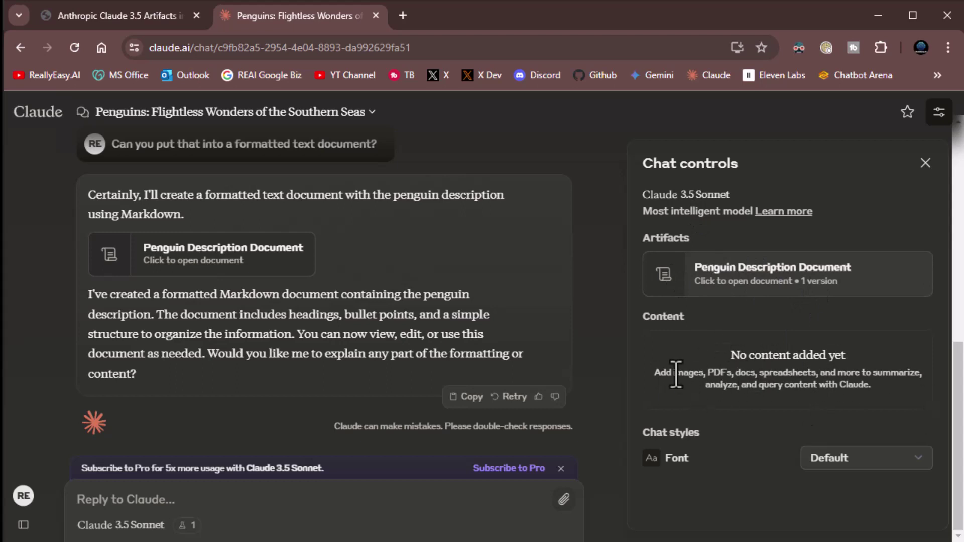
mouse_move(15, 312)
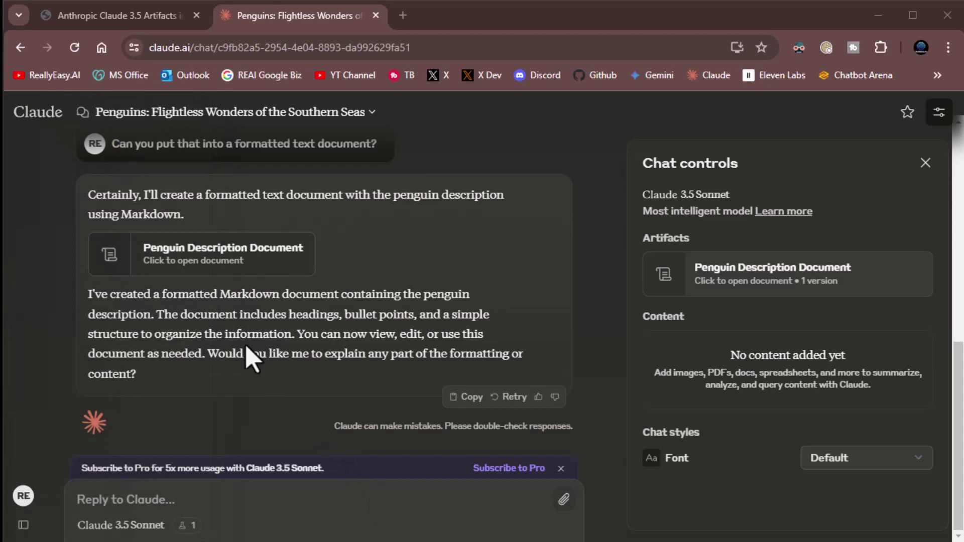
left_click(242, 501)
type("Create a flowchart of the typical penguin lifecycle")
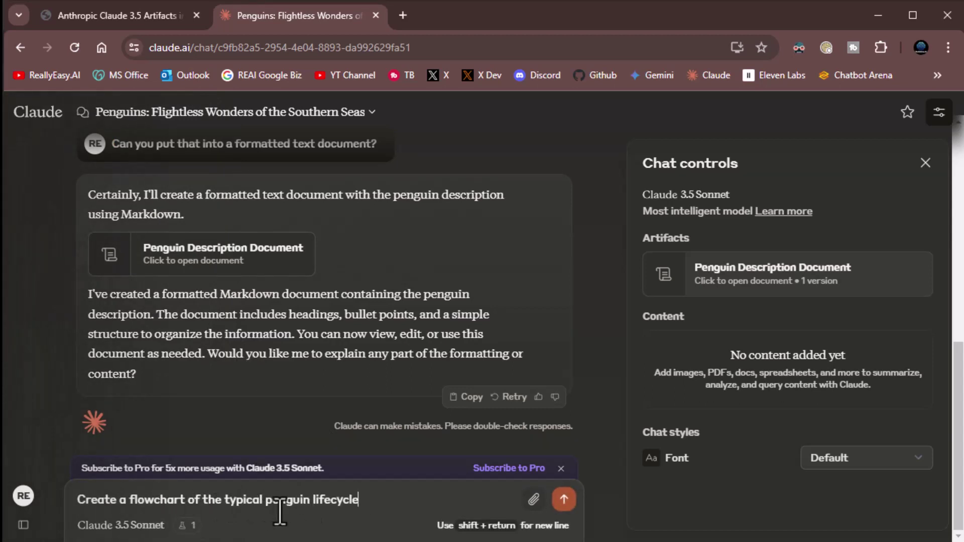
left_click(564, 500)
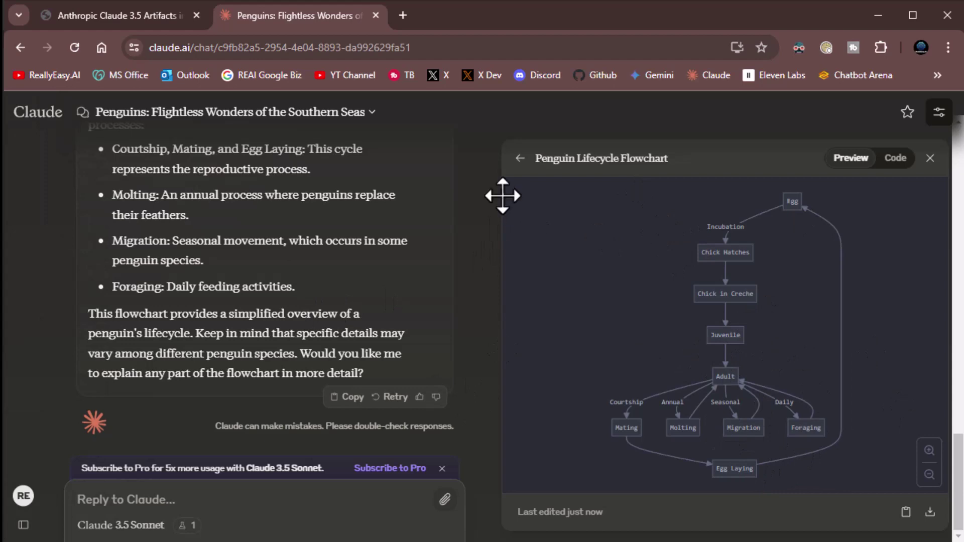
left_click(521, 158)
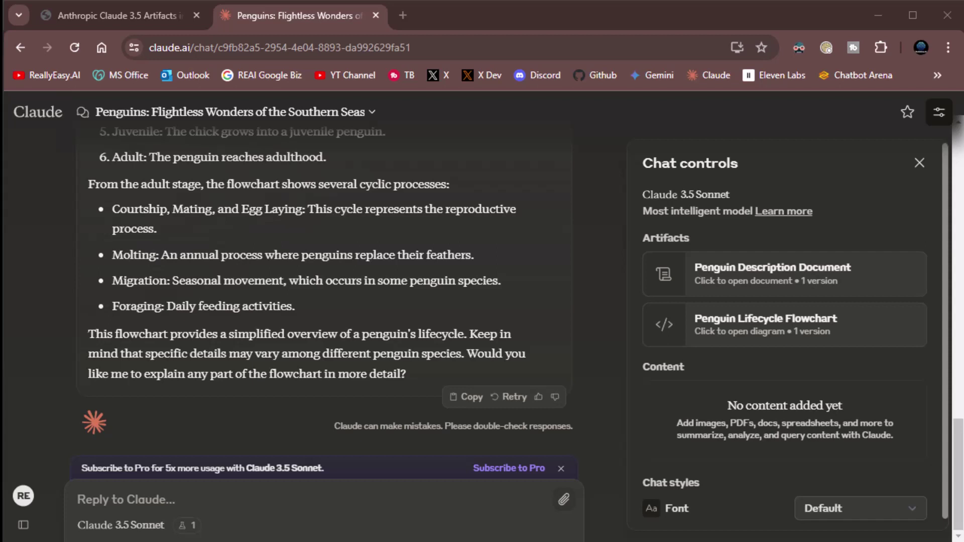
Ask Claude for a Python function that prints a given name 10 times
left_click(284, 496)
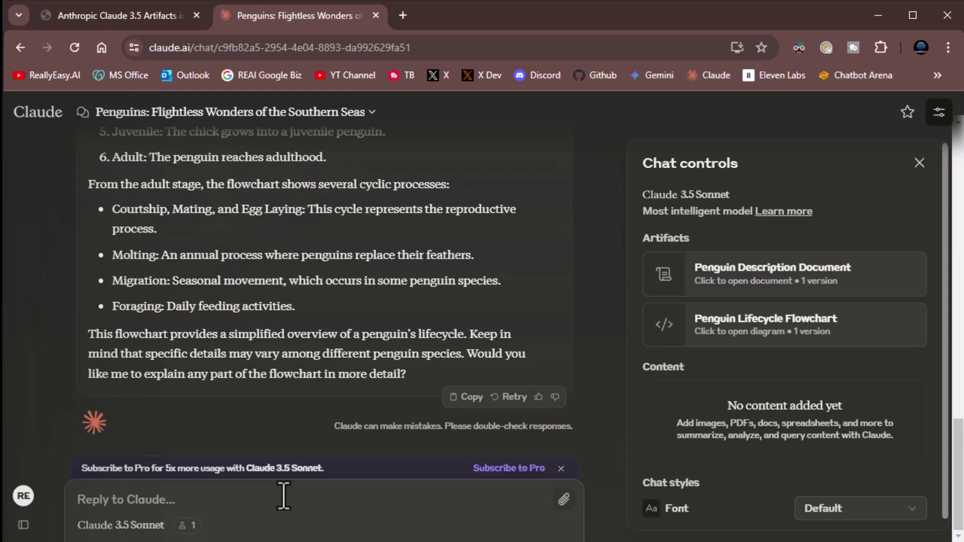
type("Create a code snippet that is a function that prints any name given to it 10 times")
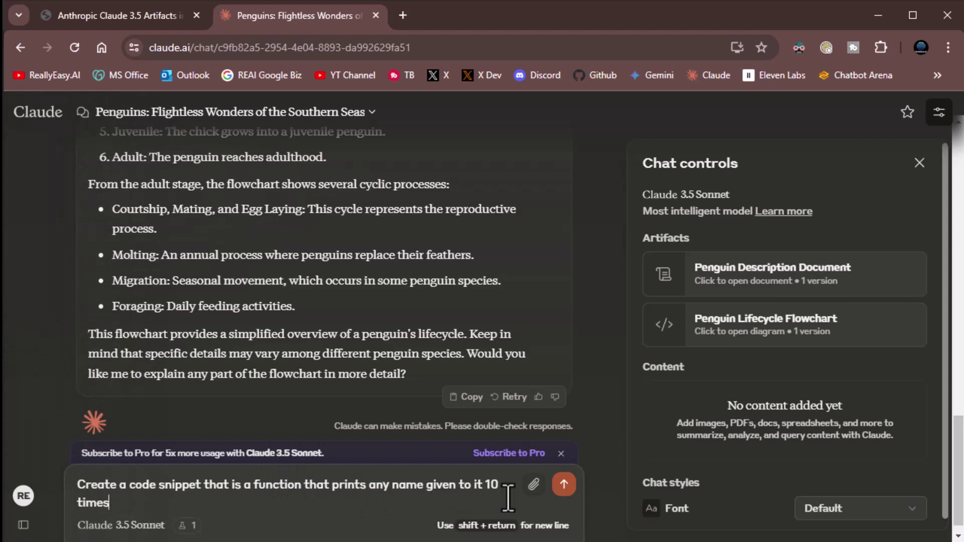
left_click(564, 485)
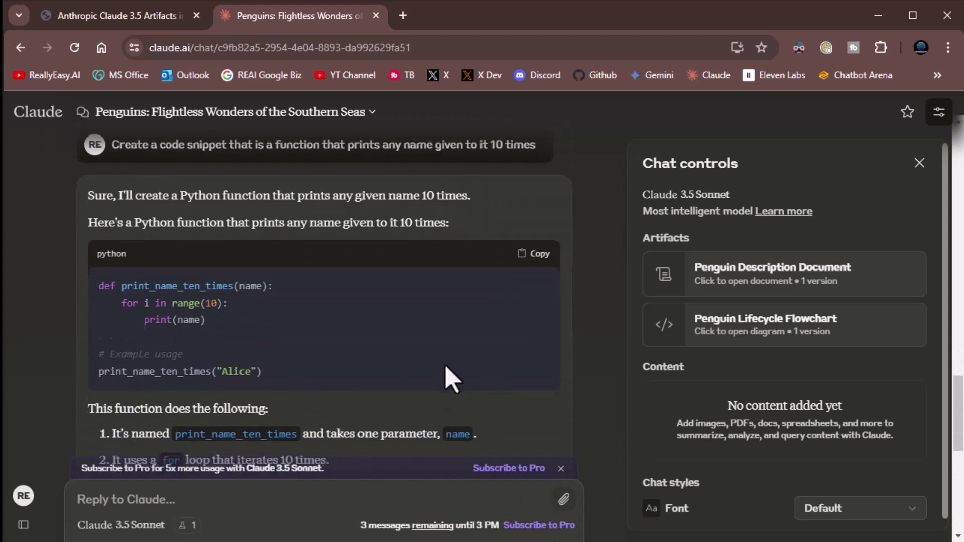
Send 'put this in my artifacts' and return to the chat's artifact list
scroll(452, 377, "down", 8)
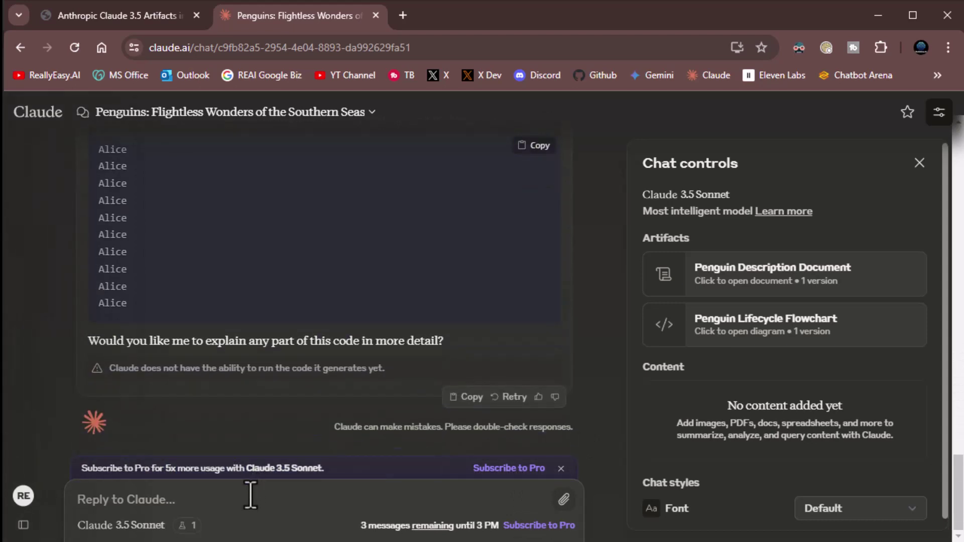
type("put this in my artif")
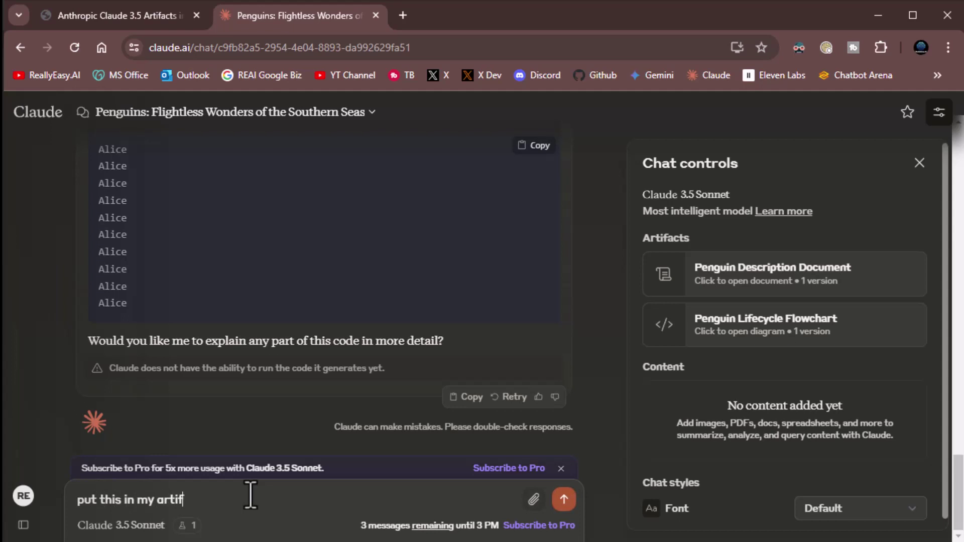
type("acts")
key("Return")
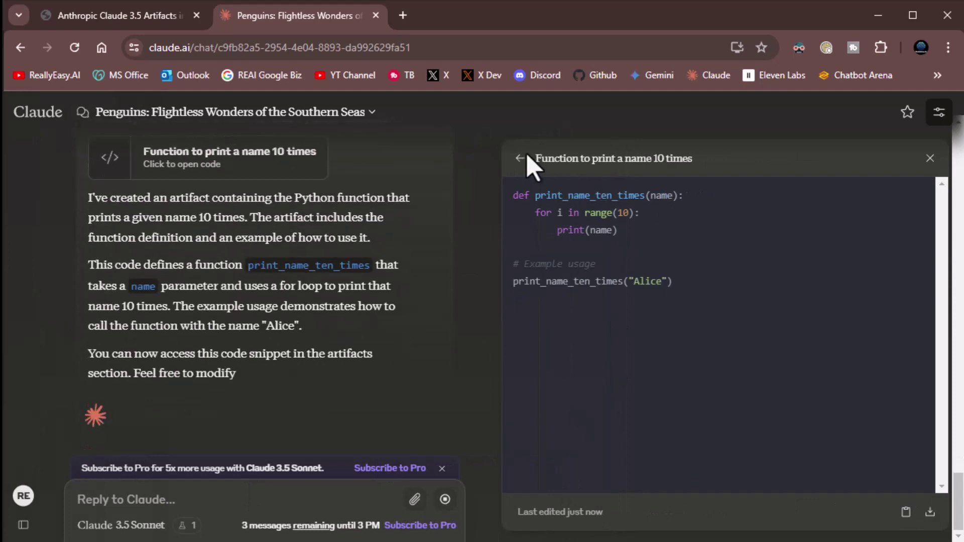
left_click(521, 160)
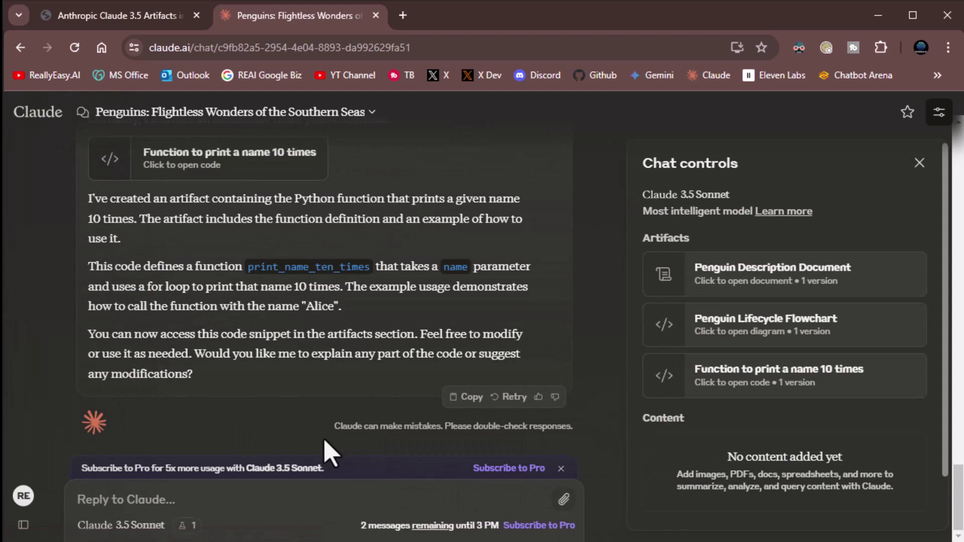
mouse_move(15, 452)
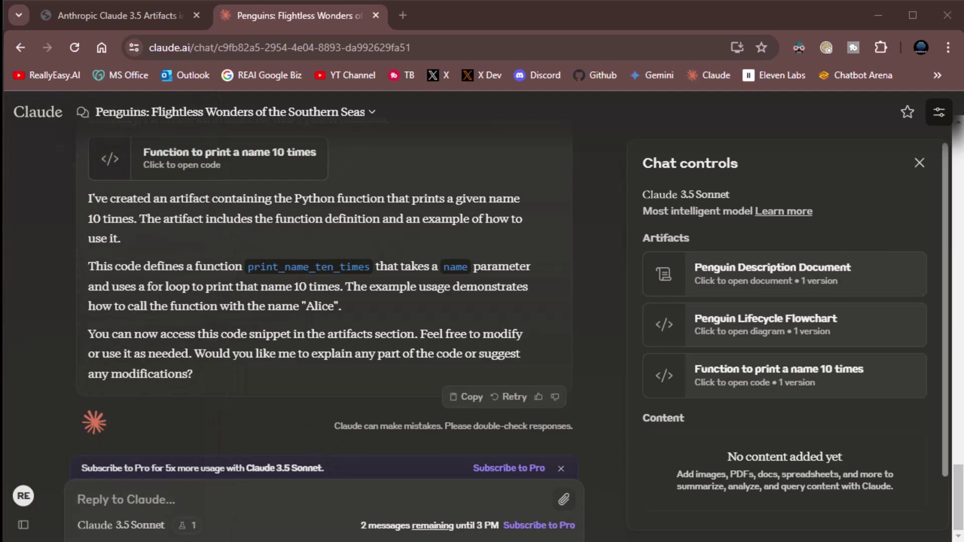
left_click(206, 500)
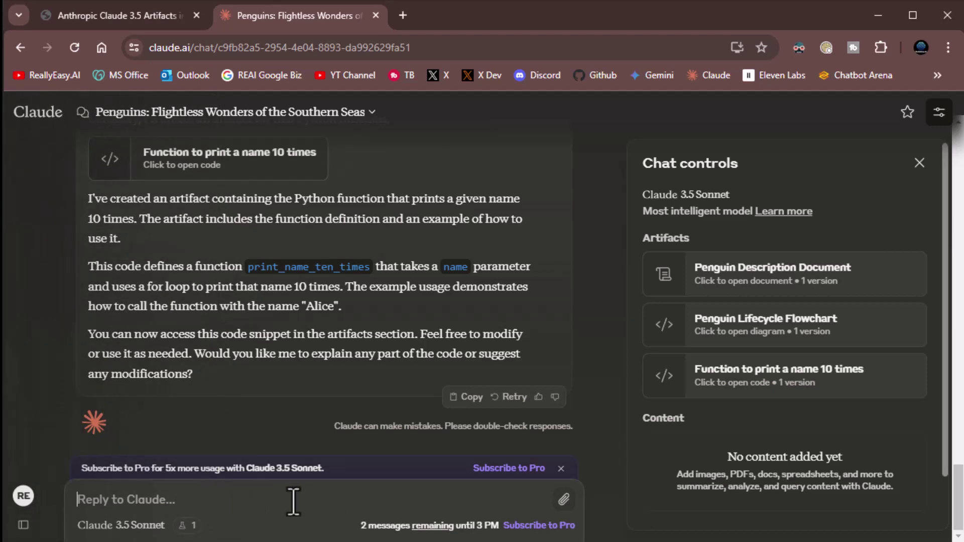
Send the prompt 'Create a simple SVG image for me'
type("Create a simple SVG image for me")
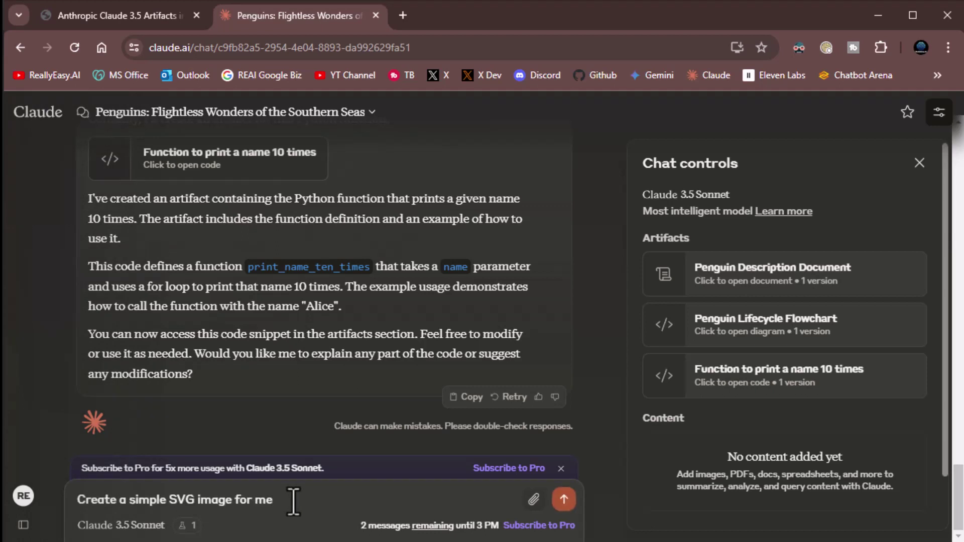
key("Return")
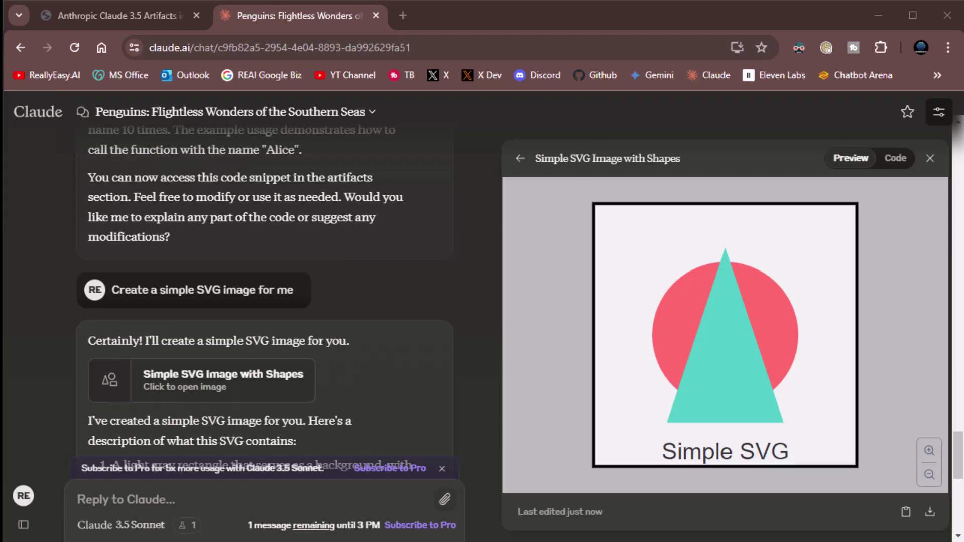
Ask Claude for a webpage that displays an entered name
left_click(181, 497)
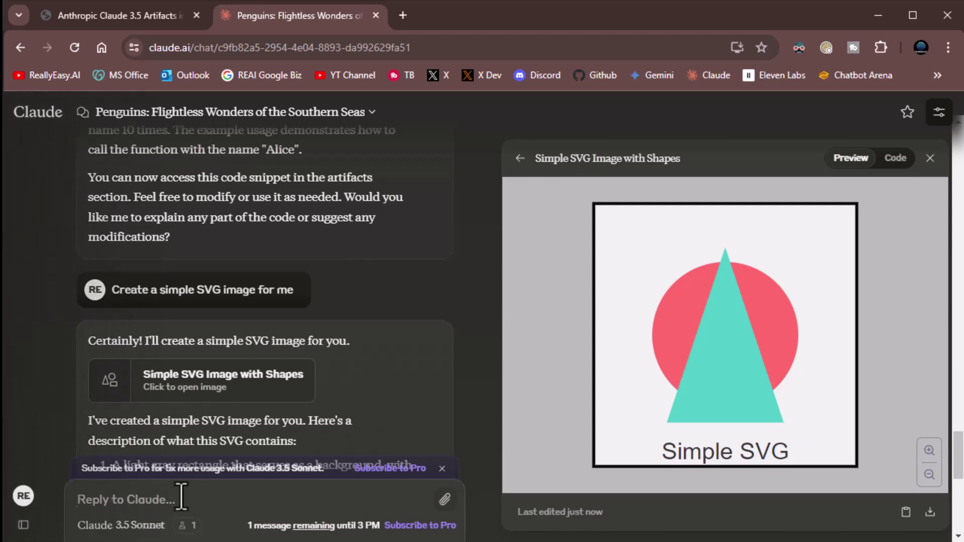
type("Create a single web page that takes in a  name and returns it to a label once you press a button")
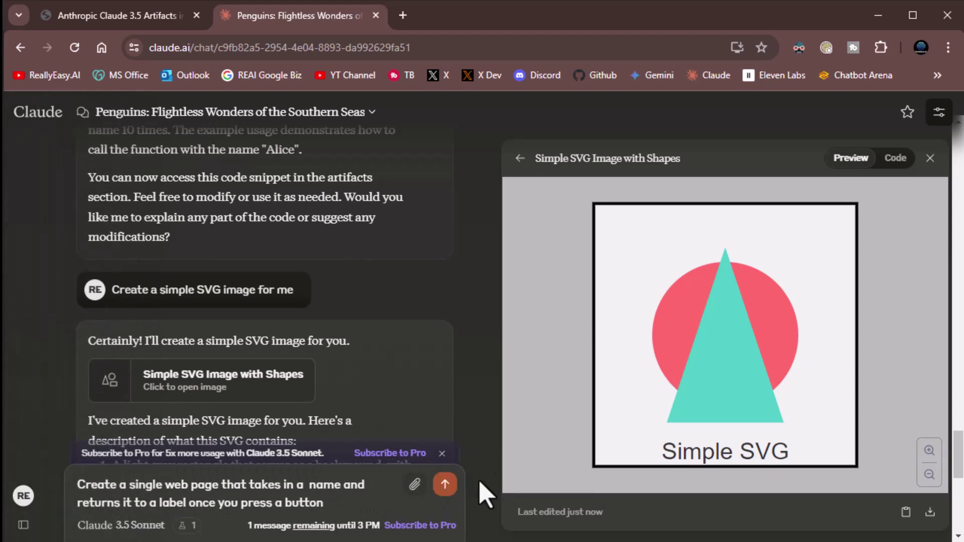
left_click(445, 486)
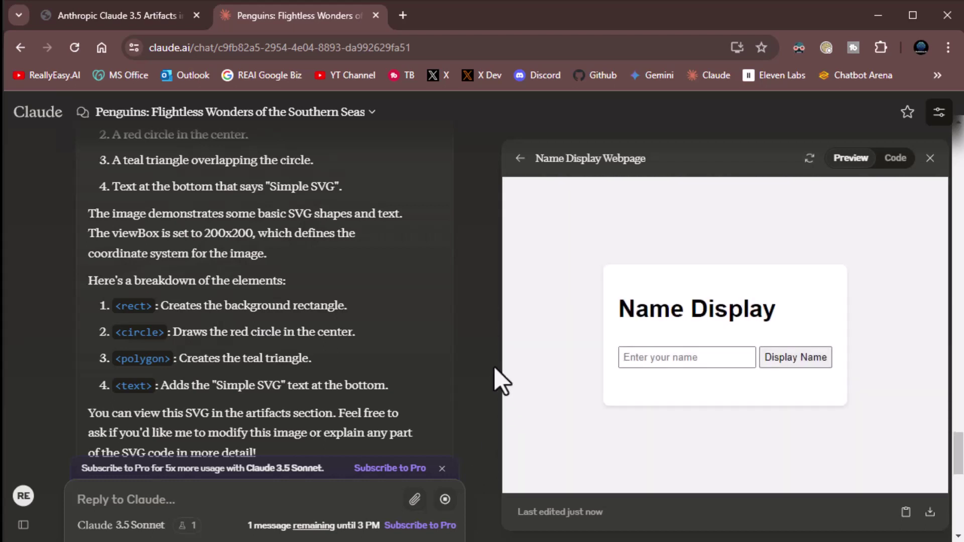
Test the preview by entering a name and clicking Display Name, then view the HTML code
left_click(672, 357)
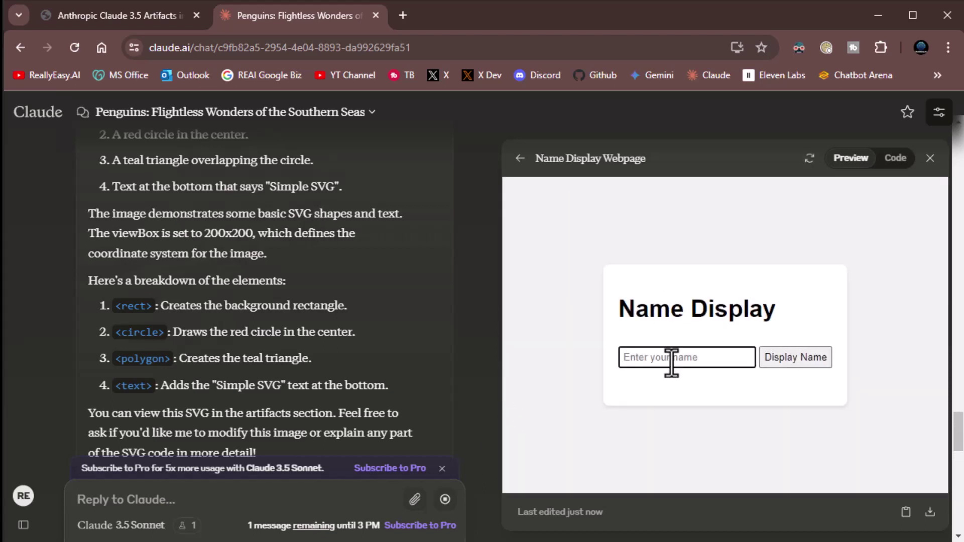
type("Zain")
left_click(781, 358)
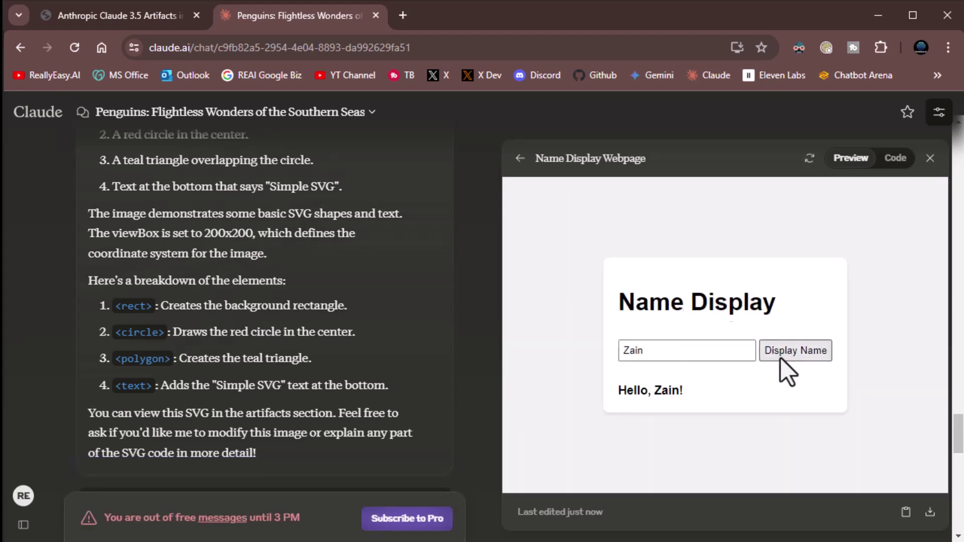
left_click(895, 160)
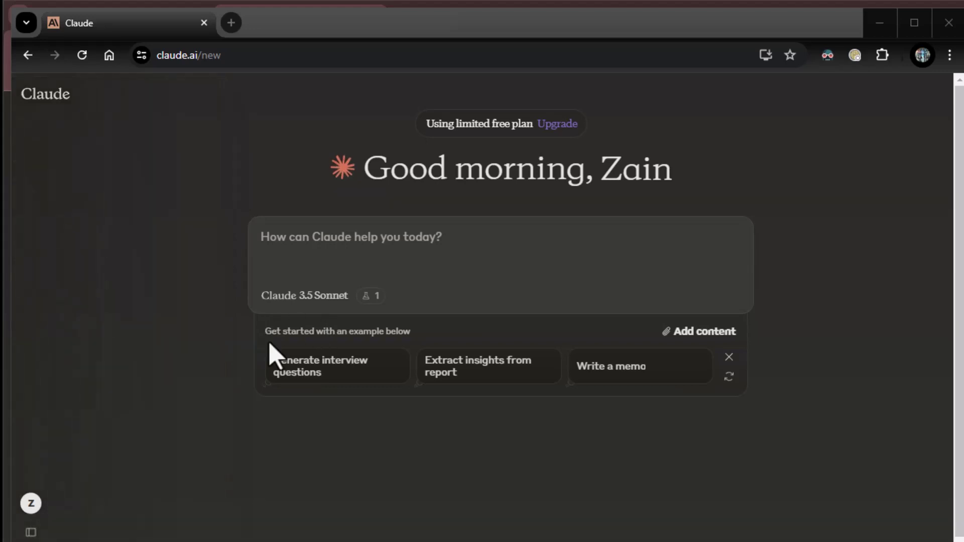
Paste and send the request for an interactive React webpage
mouse_move(121, 347)
type("Create a simple interactive React webpage")
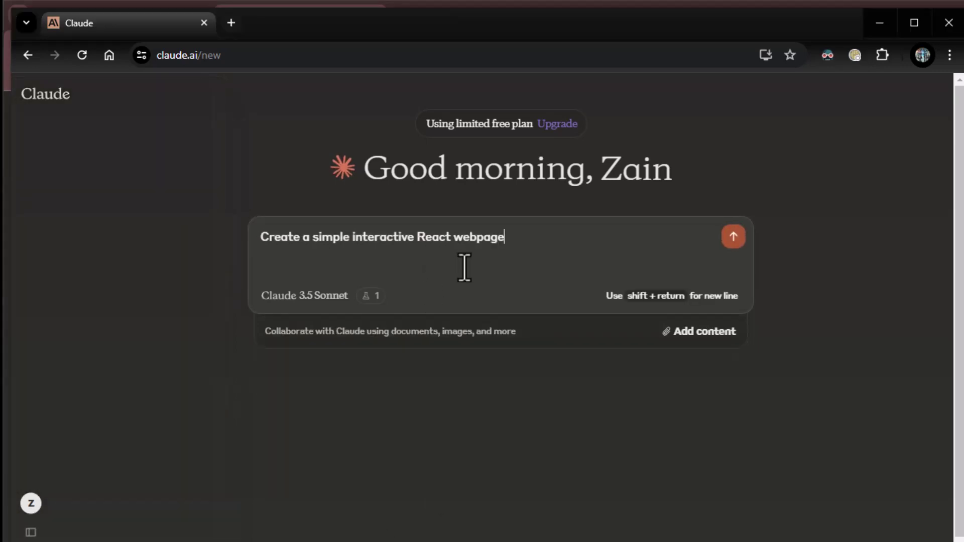
left_click(734, 238)
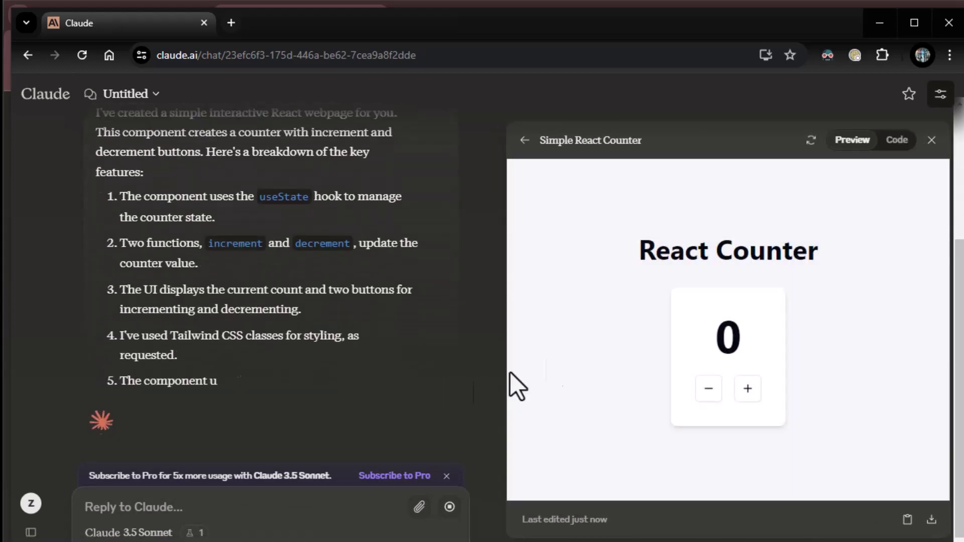
Use the counter's + and − buttons in the preview until it reads 5
left_click(746, 387)
left_click(745, 388)
left_click(746, 388)
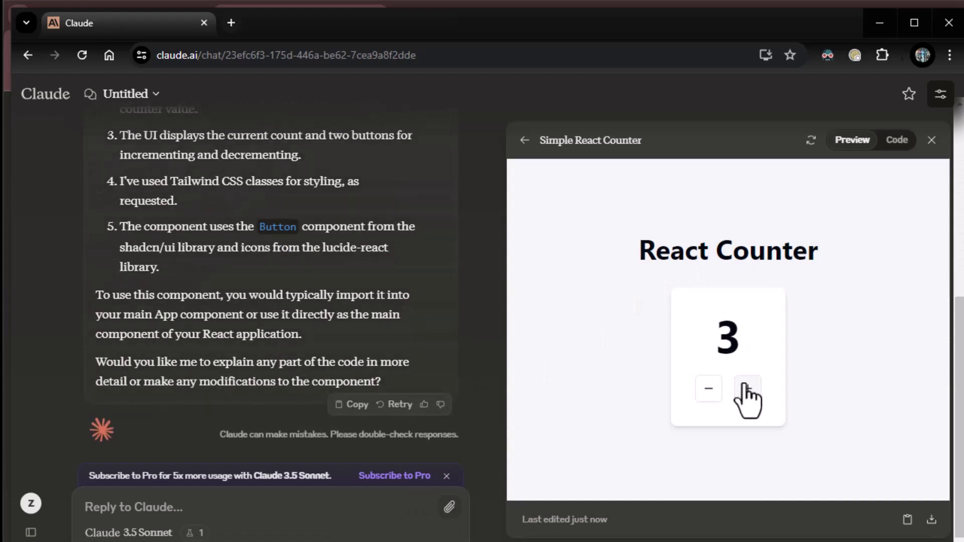
left_click(747, 387)
left_click(747, 388)
left_click(746, 388)
left_click(708, 391)
left_click(709, 391)
left_click(709, 390)
left_click(709, 391)
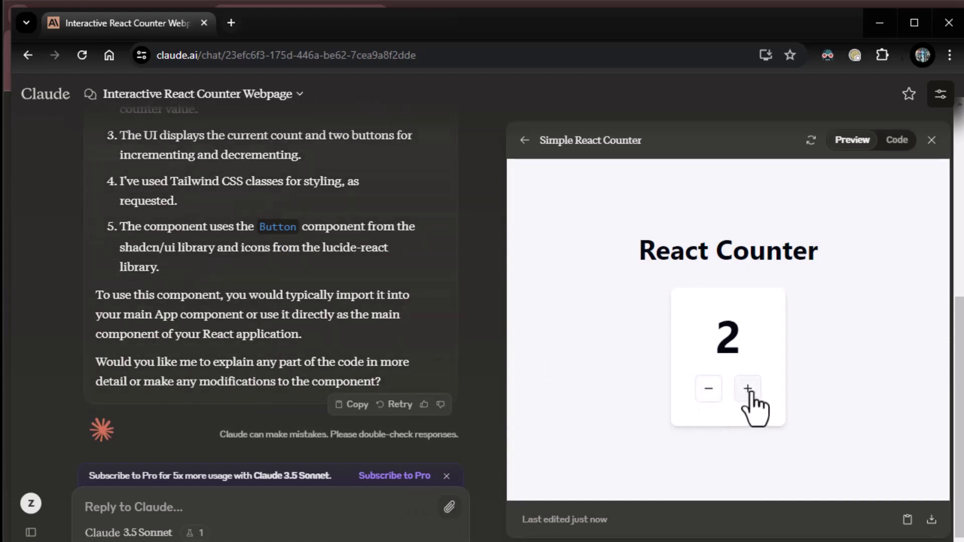
left_click(748, 390)
left_click(749, 390)
left_click(749, 389)
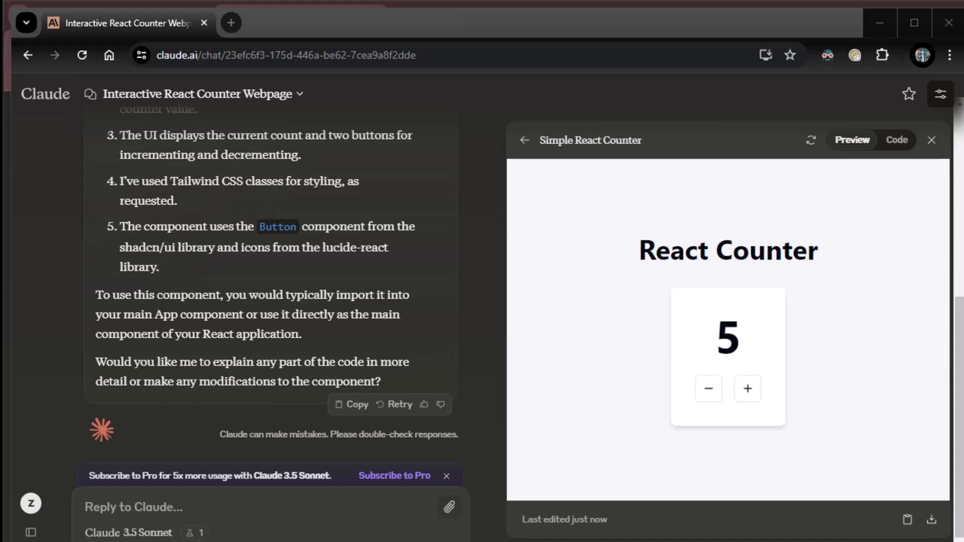
Paste and send the request for a complex interactive React webpage
left_click(239, 508)
type("Create a complex interactive React webpage")
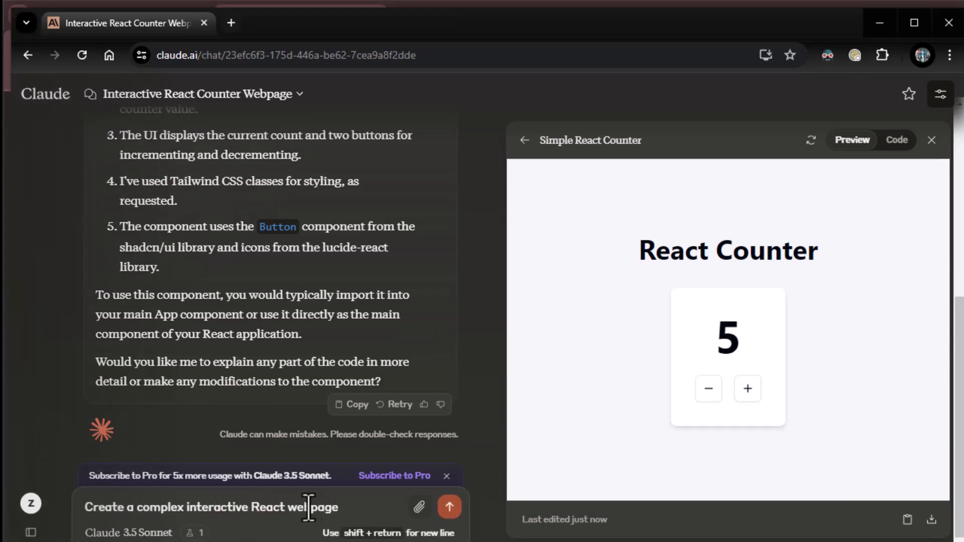
left_click(449, 507)
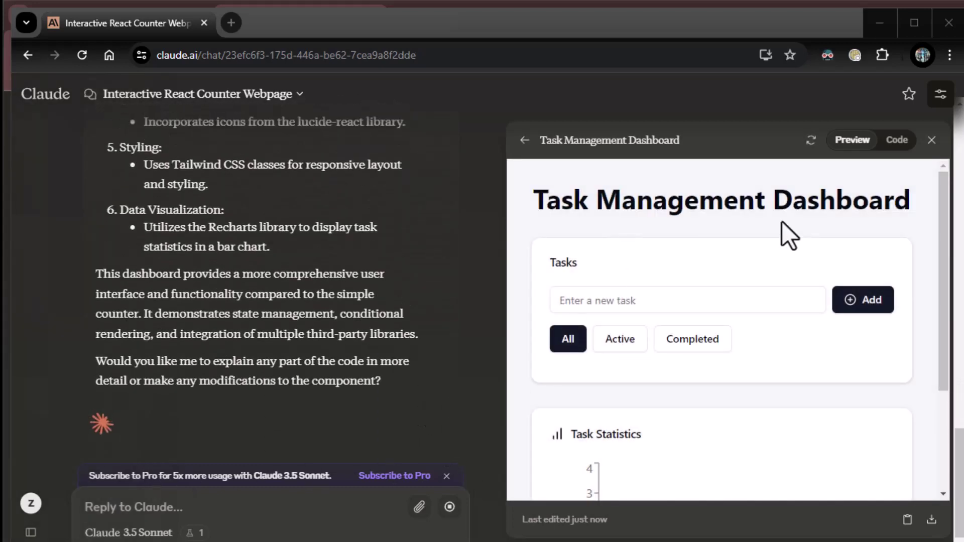
Add a 'trash' task to the Task Management Dashboard and try the Active and Completed filters
left_click(652, 303)
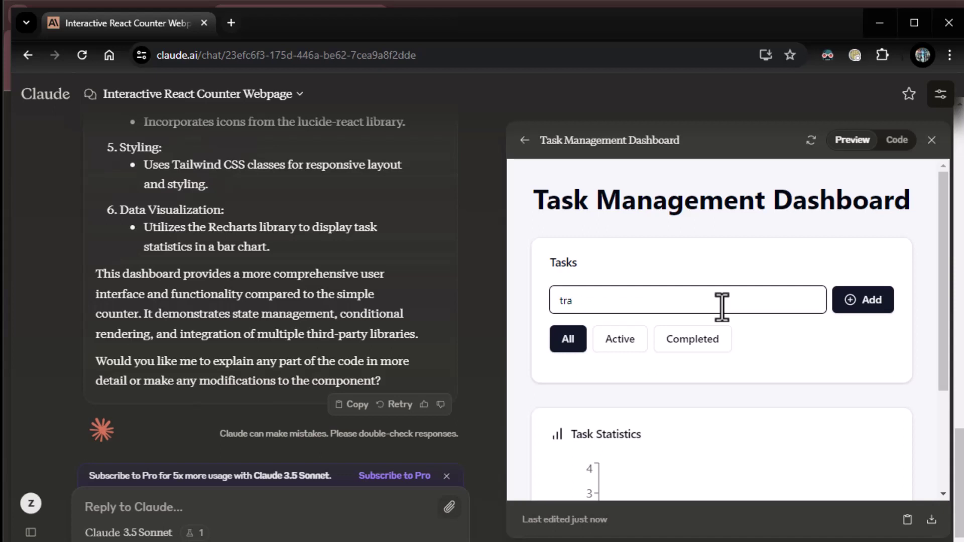
left_click(865, 301)
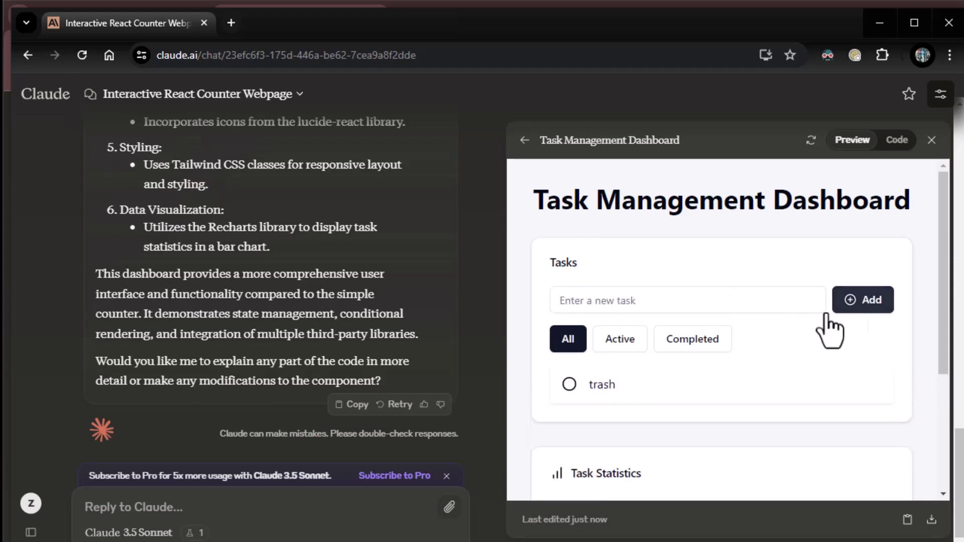
left_click(618, 342)
left_click(676, 340)
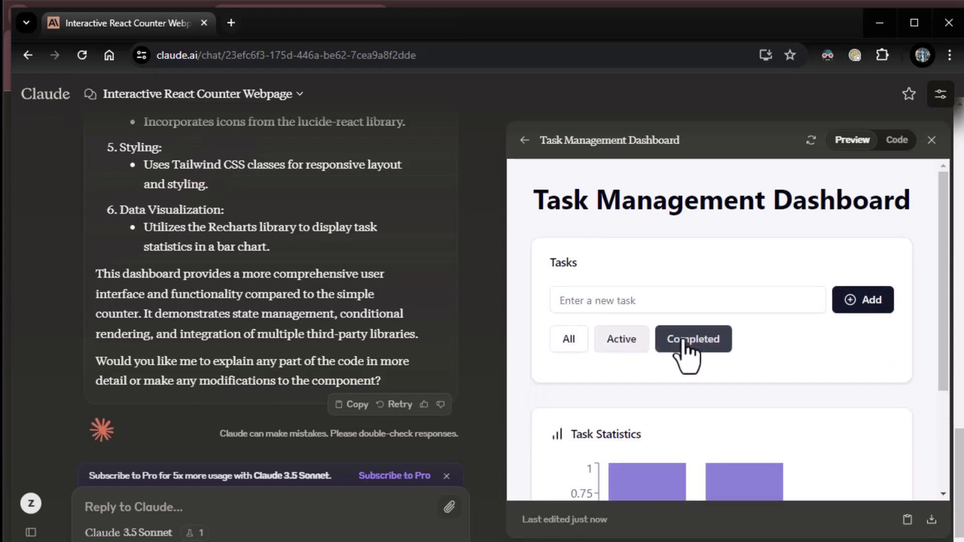
scroll(809, 348, "down", 3)
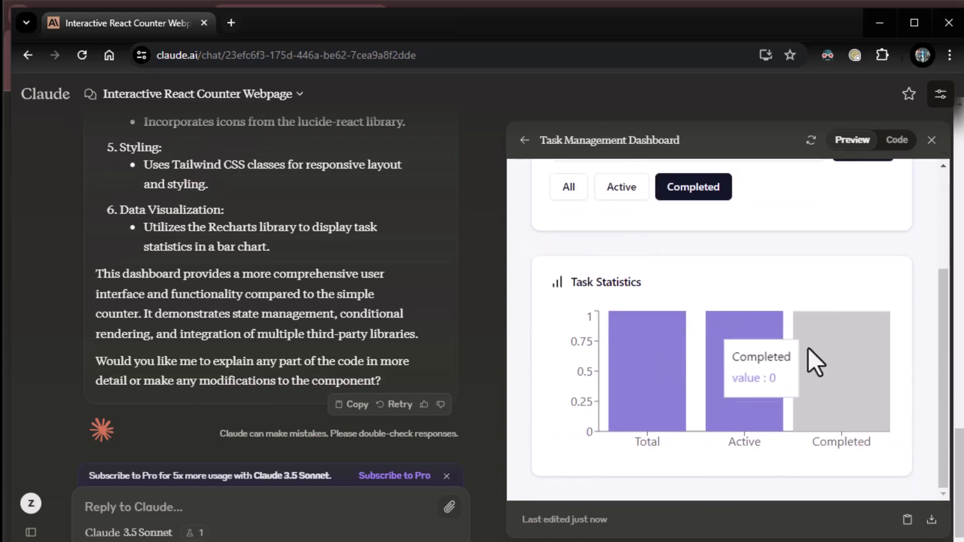
scroll(809, 348, "up", 3)
left_click(619, 342)
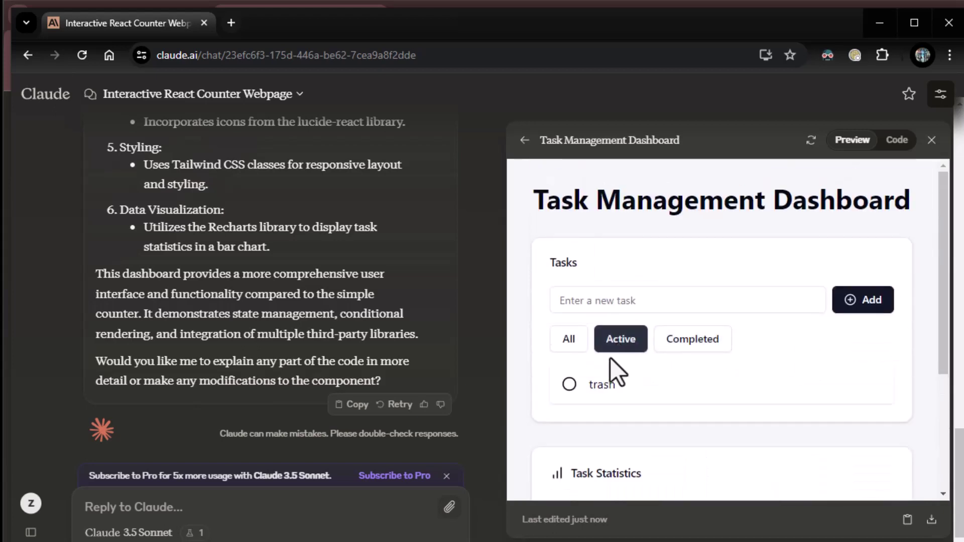
Mark the trash task completed, confirm it under Completed, then close the dashboard preview
left_click(566, 386)
left_click(701, 344)
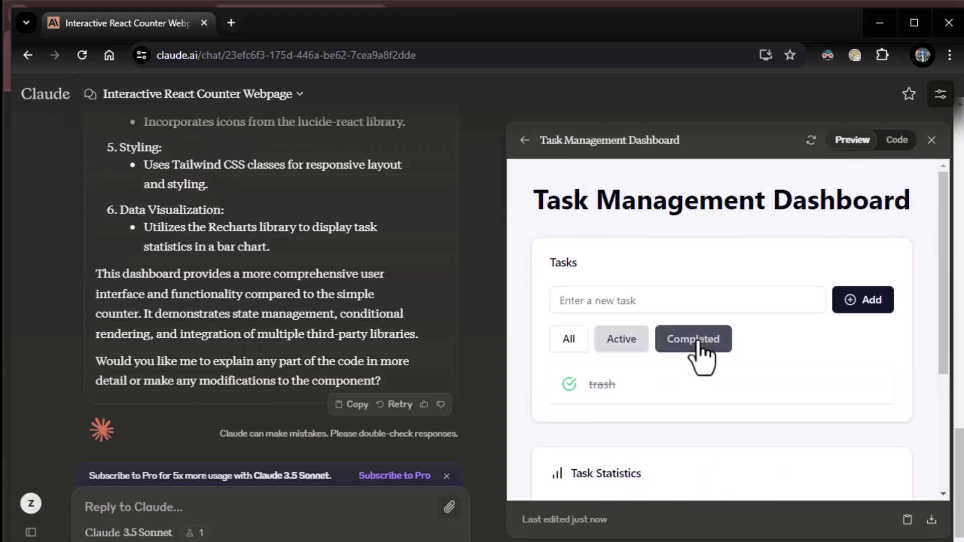
scroll(801, 349, "down", 3)
scroll(797, 341, "up", 3)
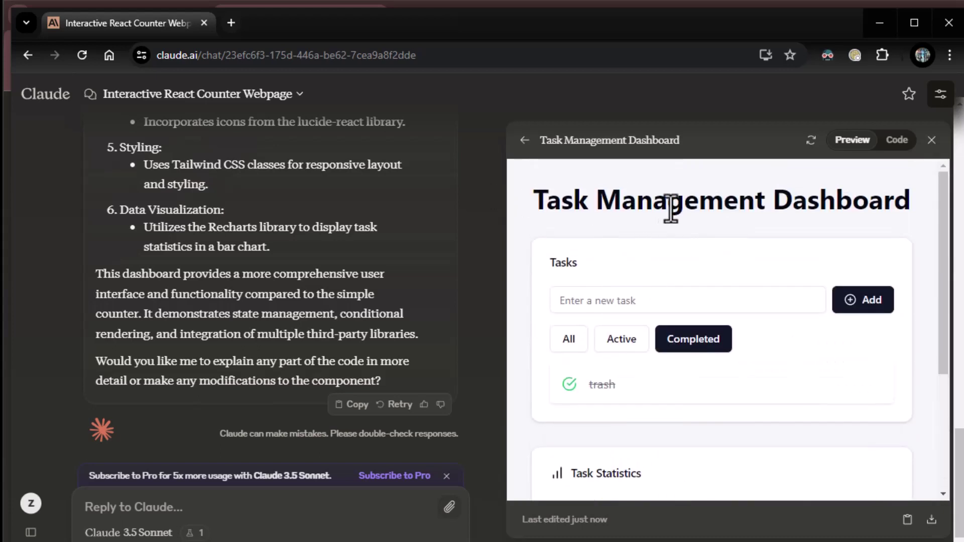
left_click(525, 140)
mouse_move(10, 281)
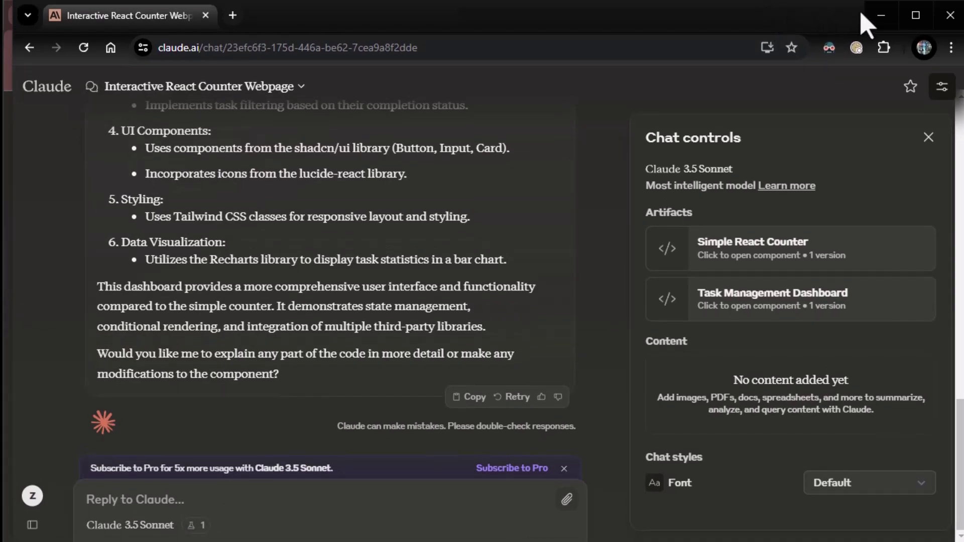
Page ahead in the Claude 3.5 Artifacts PDF guide to the Animations slide
left_click(879, 15)
left_click(151, 16)
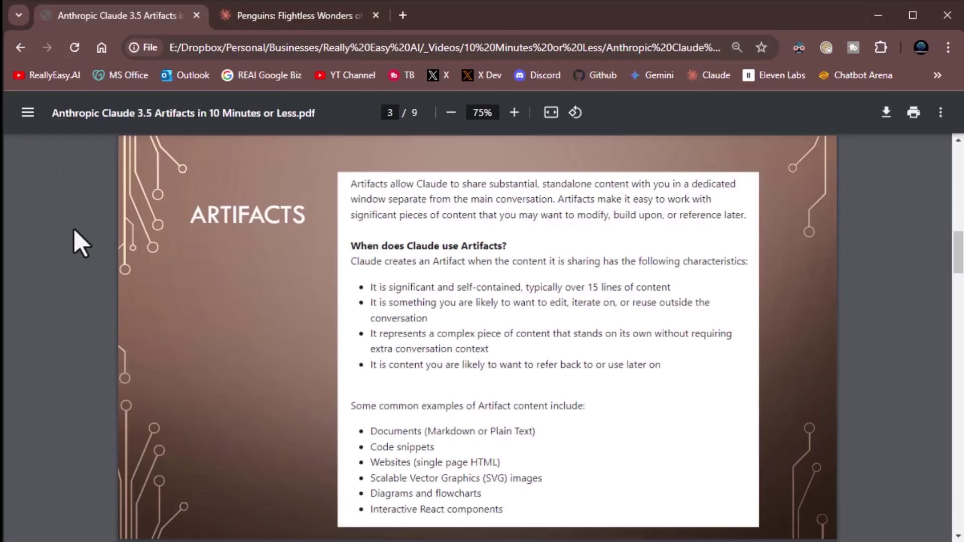
key("Right")
key("Right")
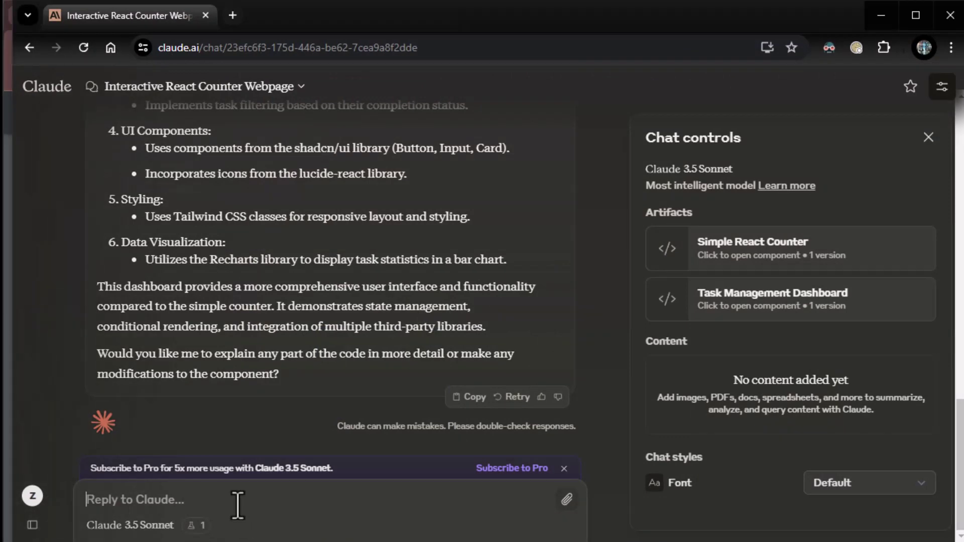
Send the neural network diagram image with a request to animate it in React
key("ctrl+v")
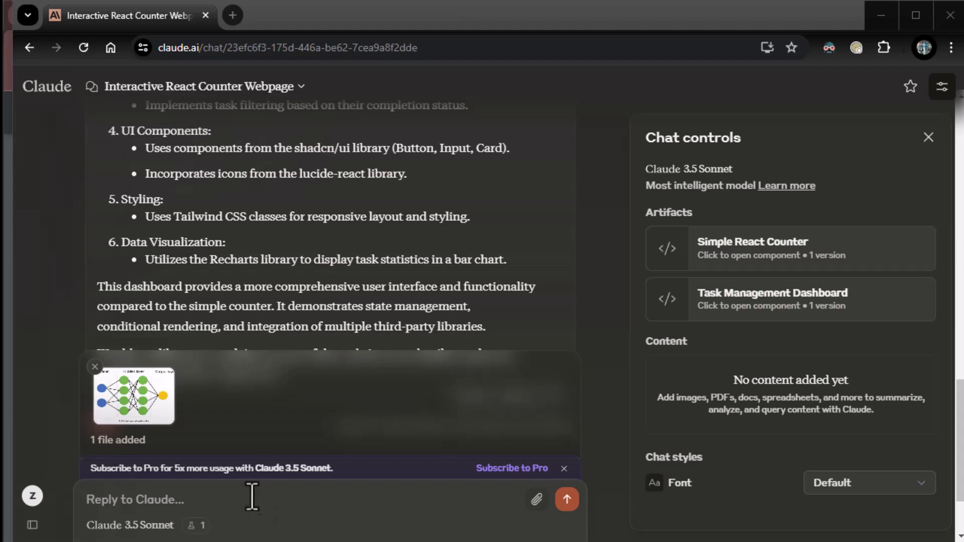
type("Can you turn this into a simple react animation so I can understand it better")
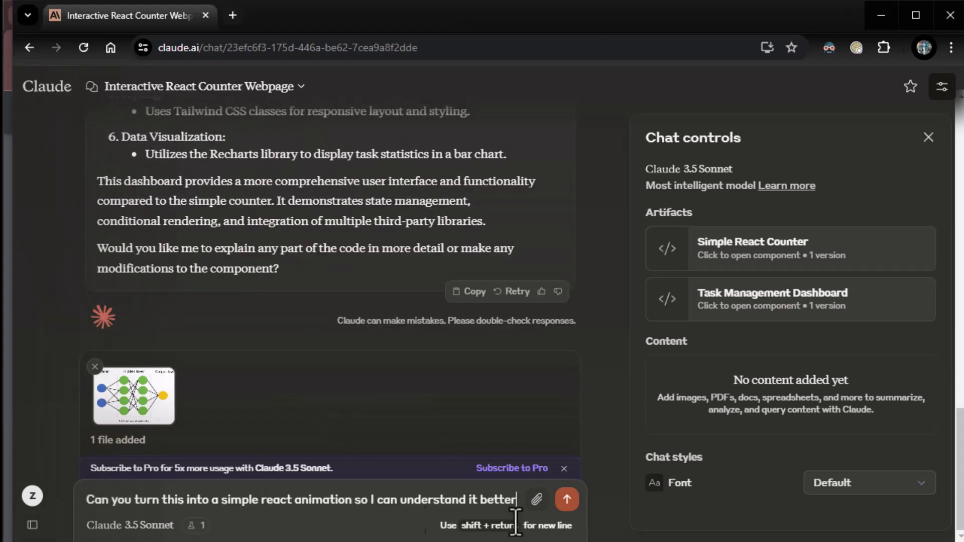
left_click(566, 500)
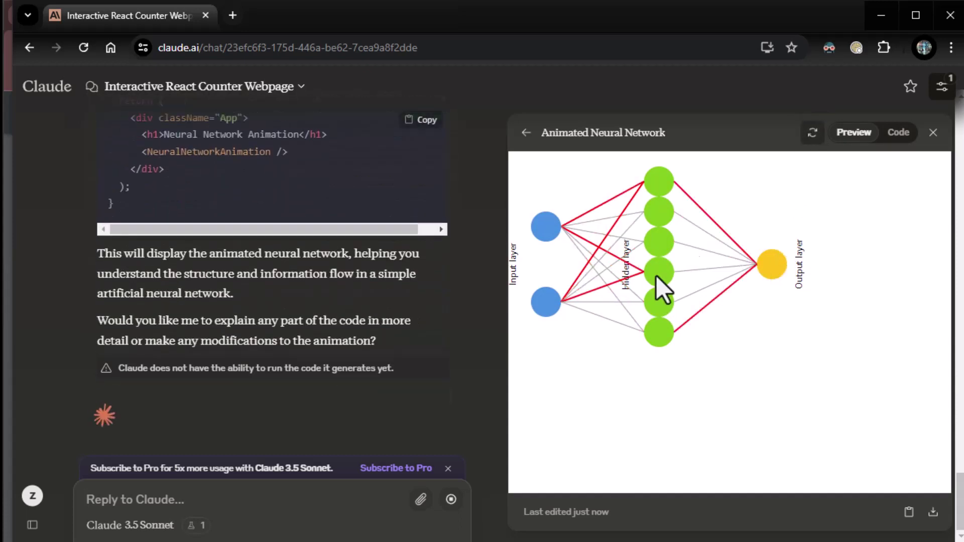
mouse_move(111, 418)
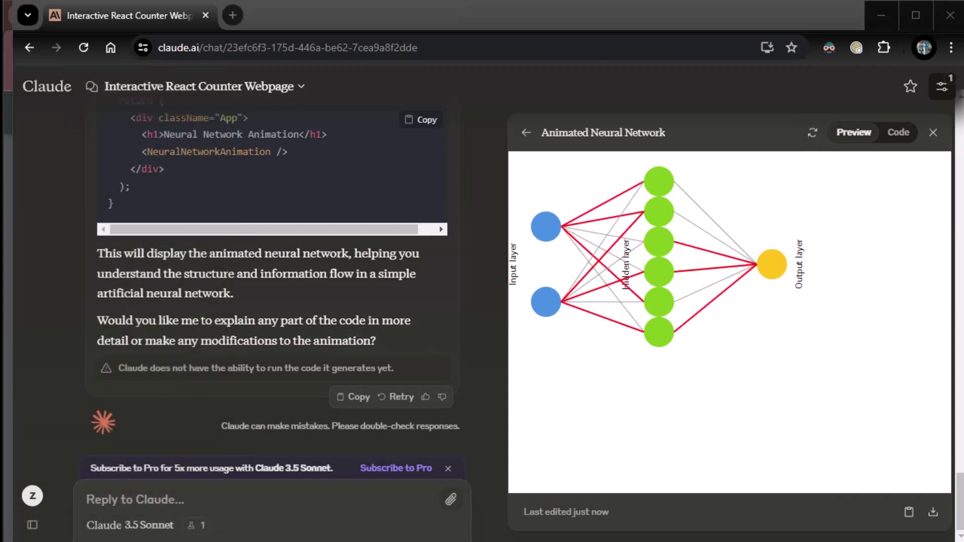
Send a follow-up asking for a more detailed animation with two hidden layers and Show Info
left_click(353, 495)
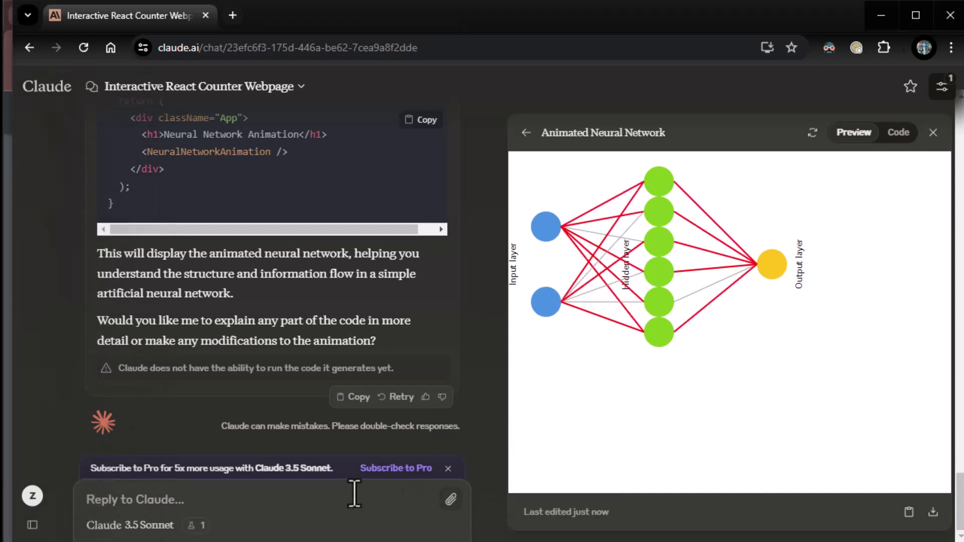
type("Give it much more detail and layers so I know what is going on at each phase and indicate any types of calculations that could happen")
left_click(451, 466)
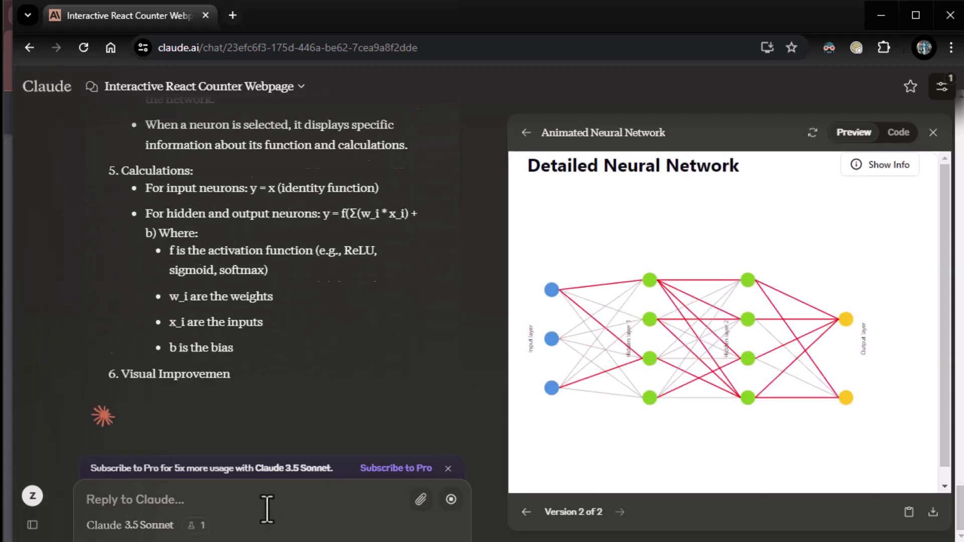
Ask Claude to 'turn it 90 degrees right'
type("turn it ")
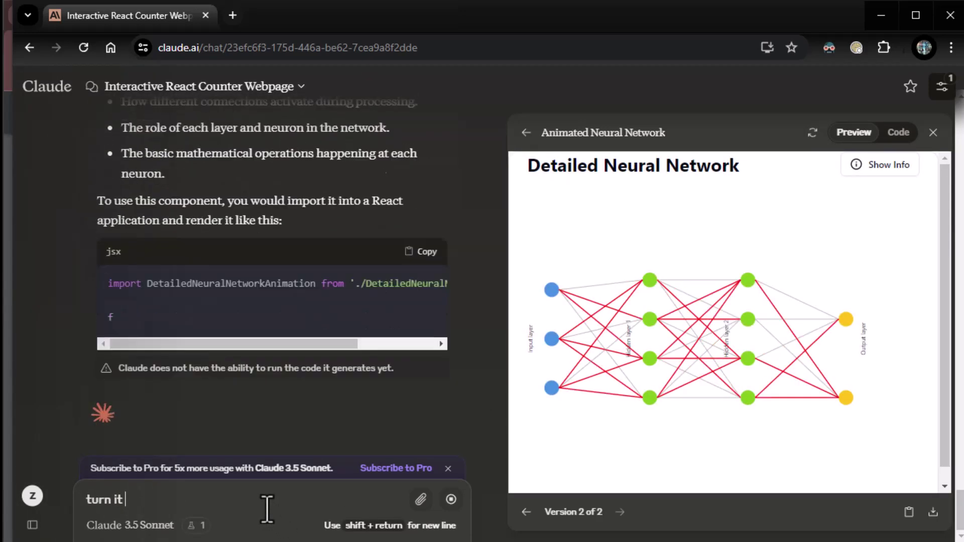
type("90 degrees right")
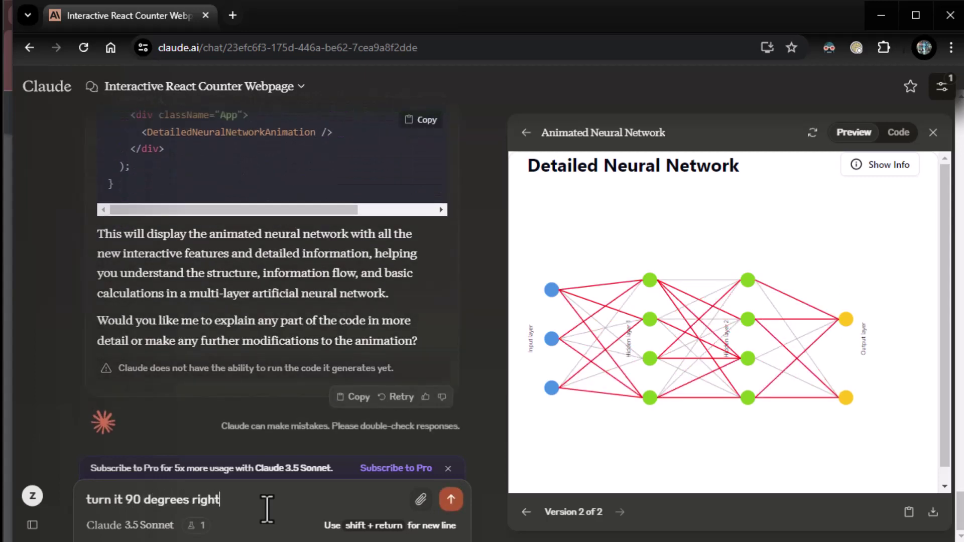
key("Return")
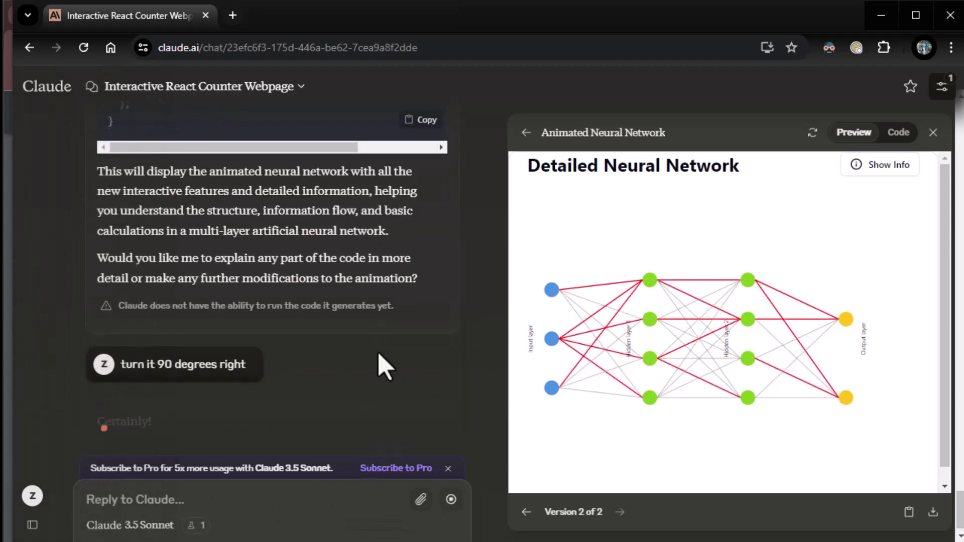